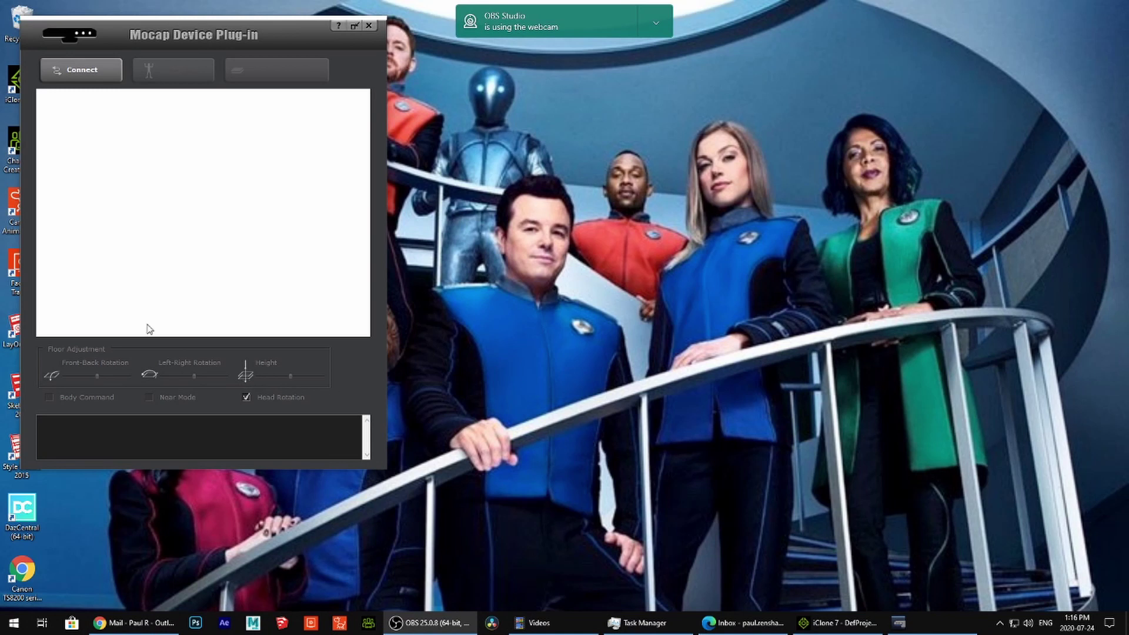
Connect the mocap device, recentre the plug-in window, and calibrate with the initial pose
click(89, 73)
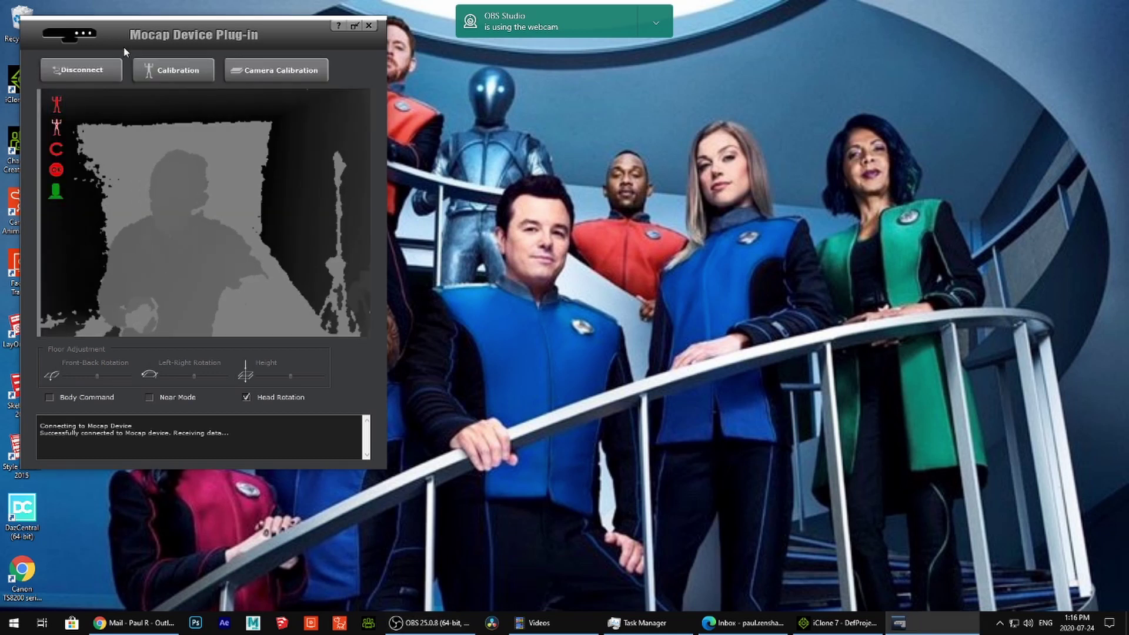
drag(158, 37, 470, 98)
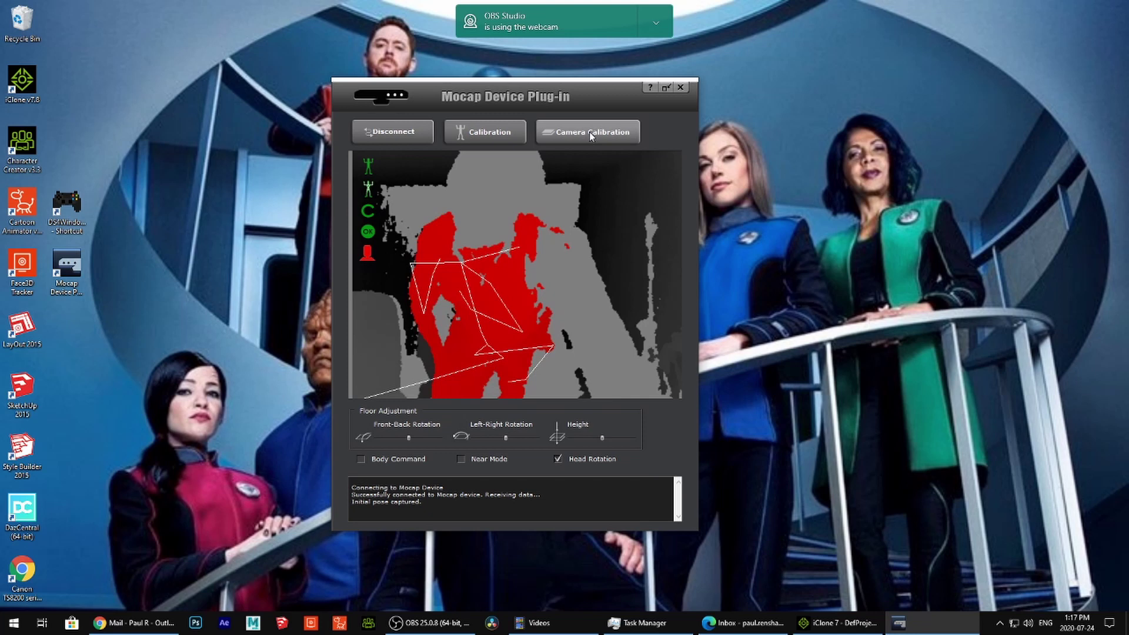
click(482, 132)
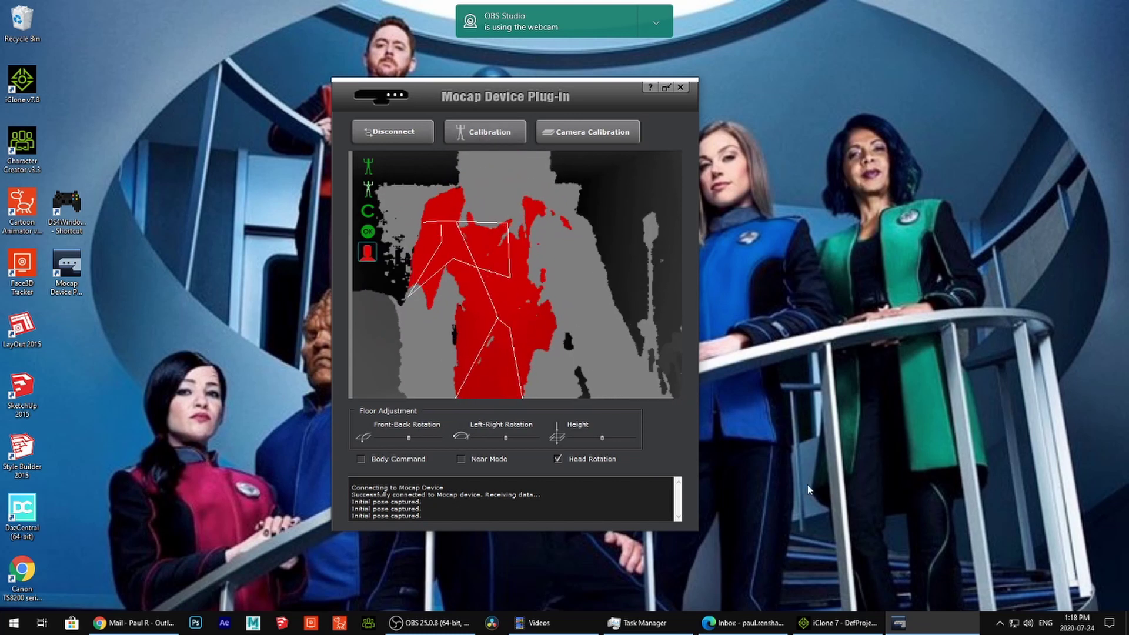
Return to iClone 7 and pick the IC7 Base Characters Pack in the Smart Gallery
click(824, 624)
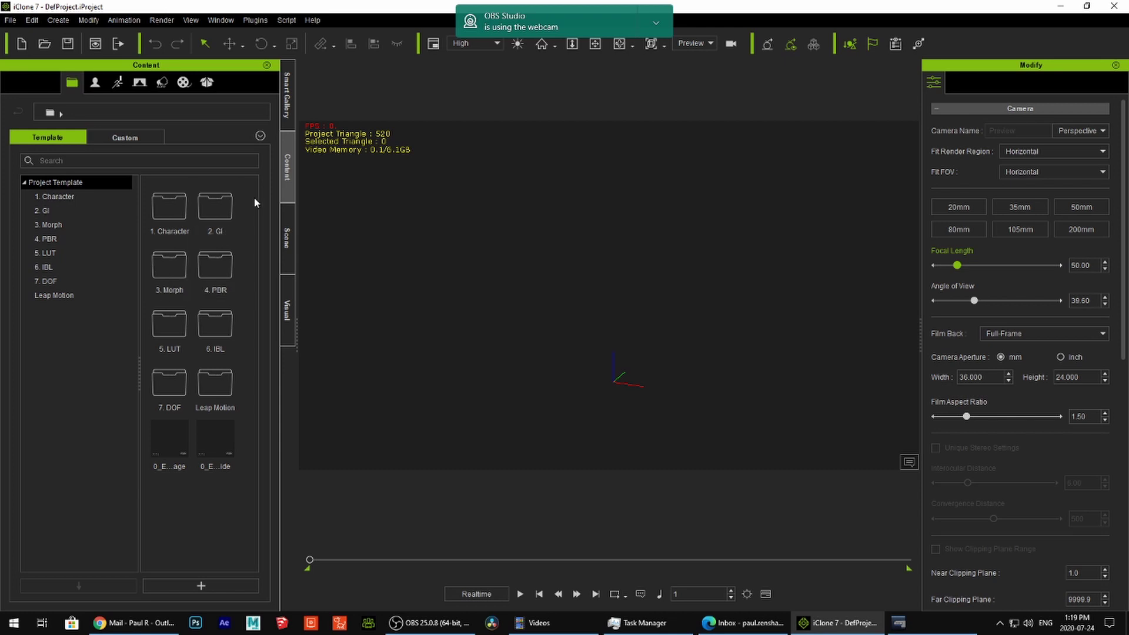
click(293, 122)
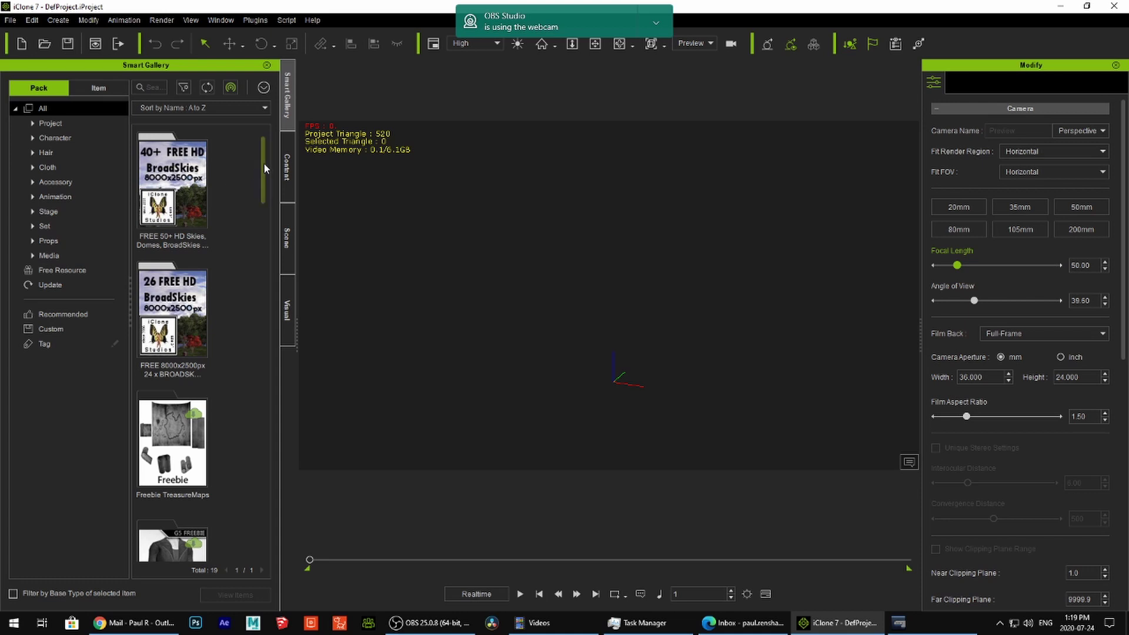
drag(264, 162, 243, 290)
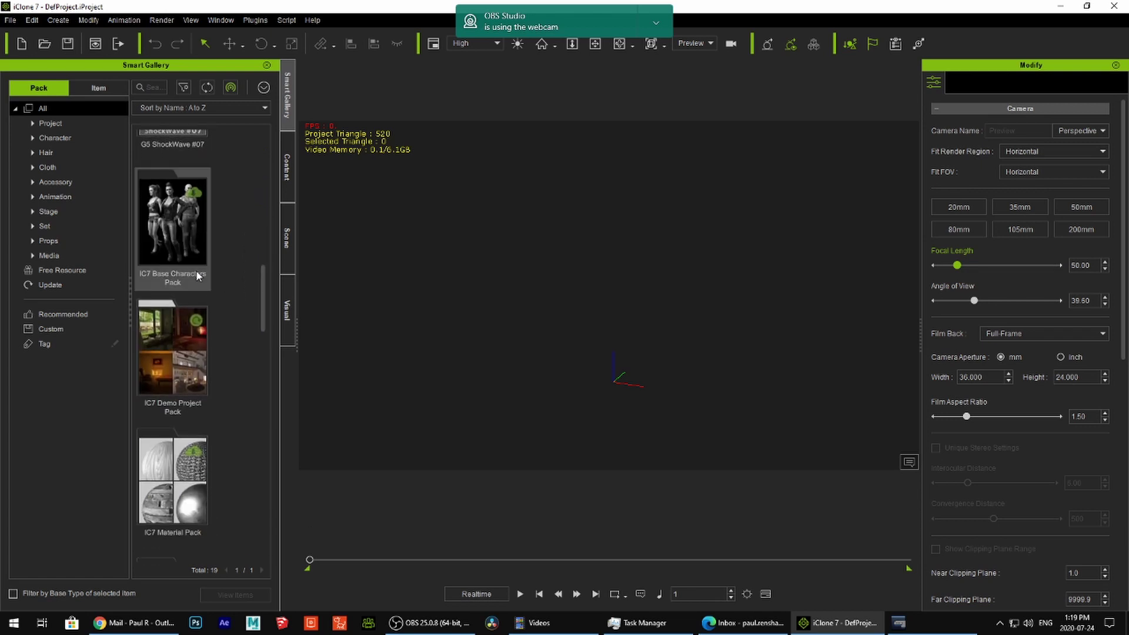
double_click(184, 242)
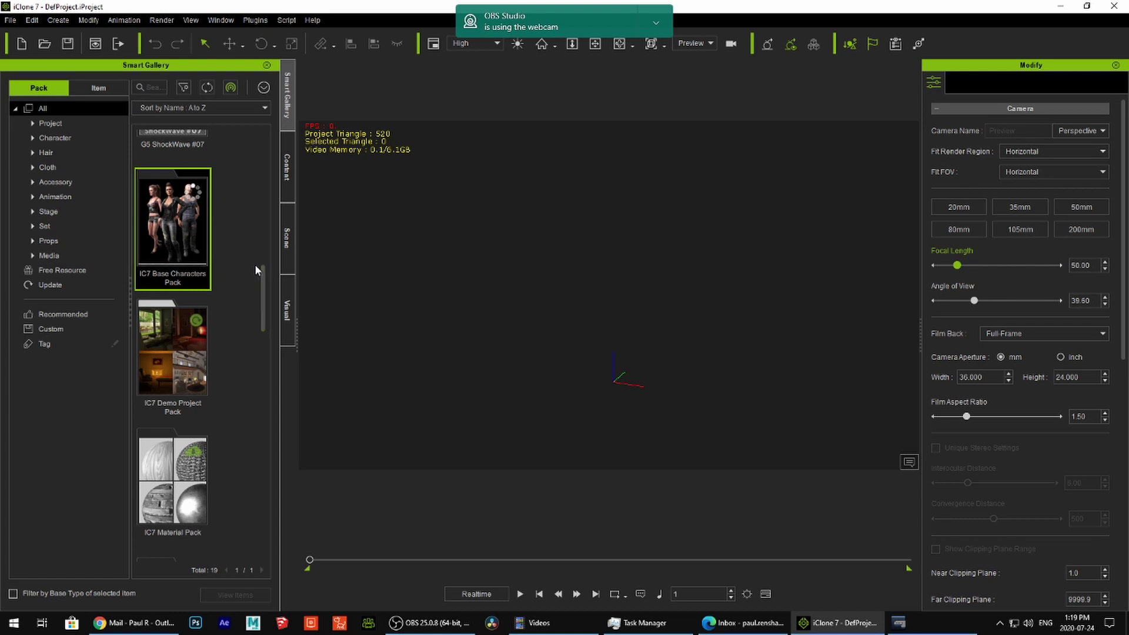
scroll(254, 260, up, 2)
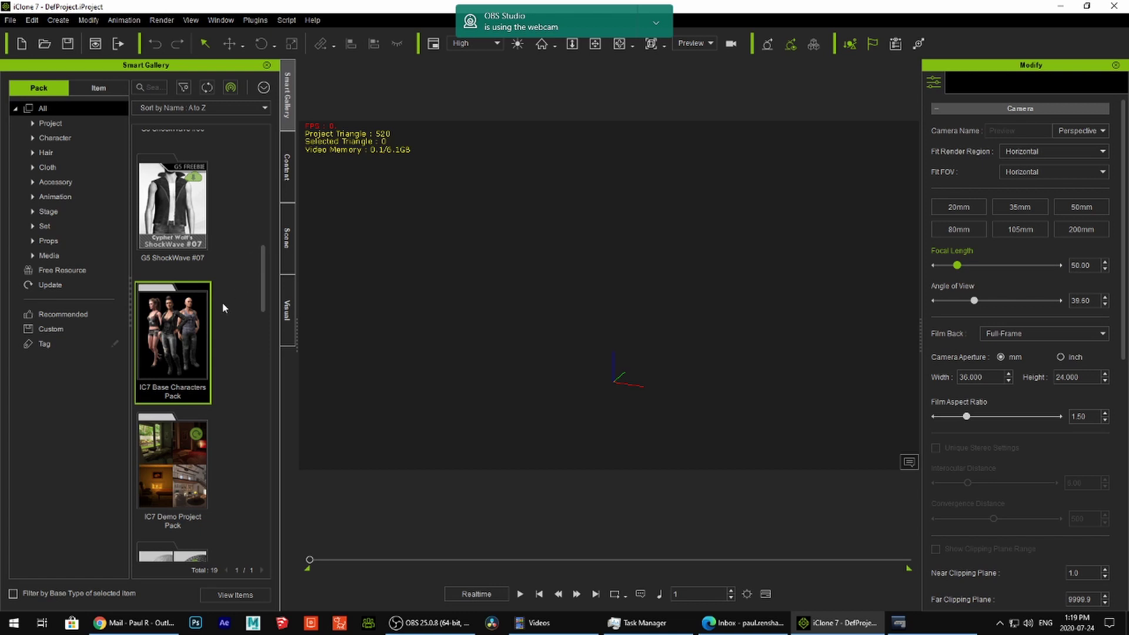
Open the IC7 Base Characters Pack and load 1.CC3+_Caleb.iAvatar into the scene
double_click(164, 334)
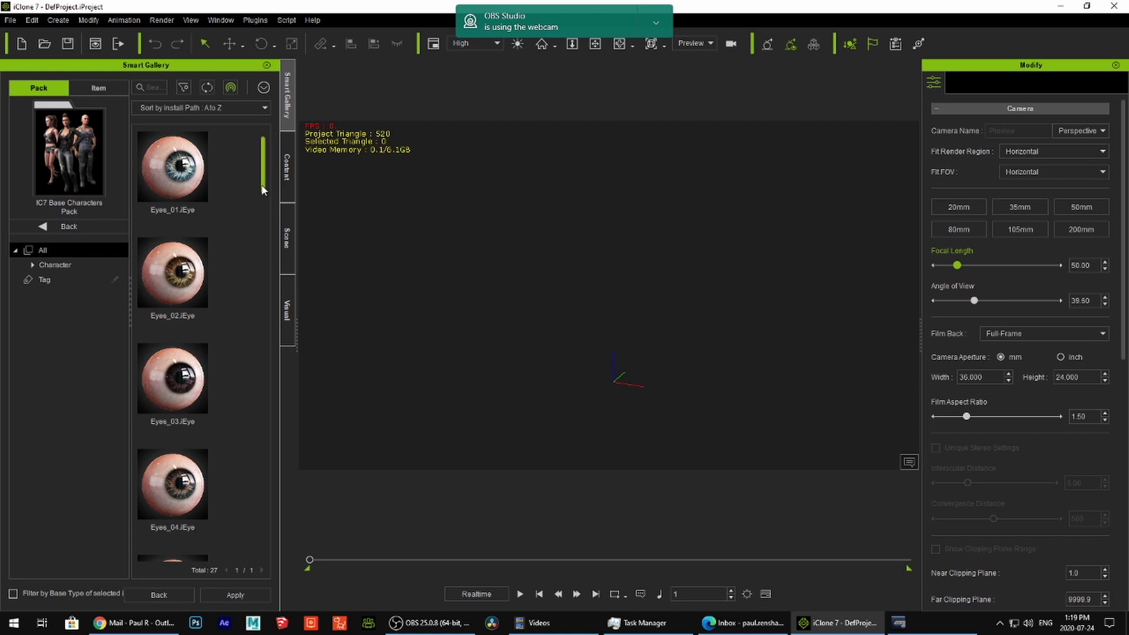
drag(263, 194, 216, 460)
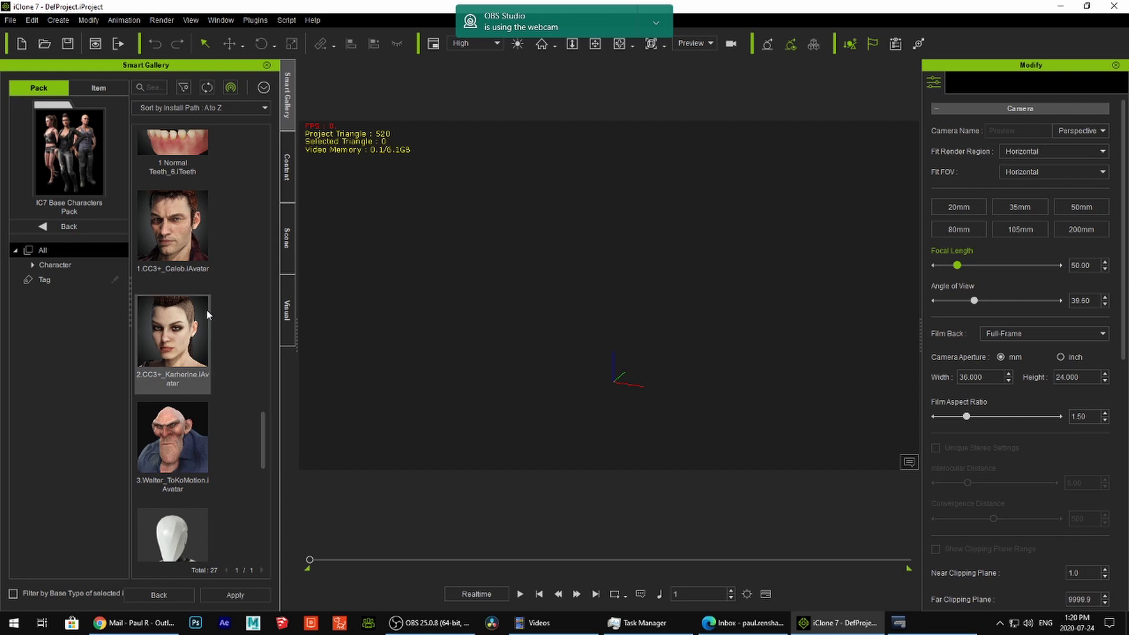
double_click(185, 248)
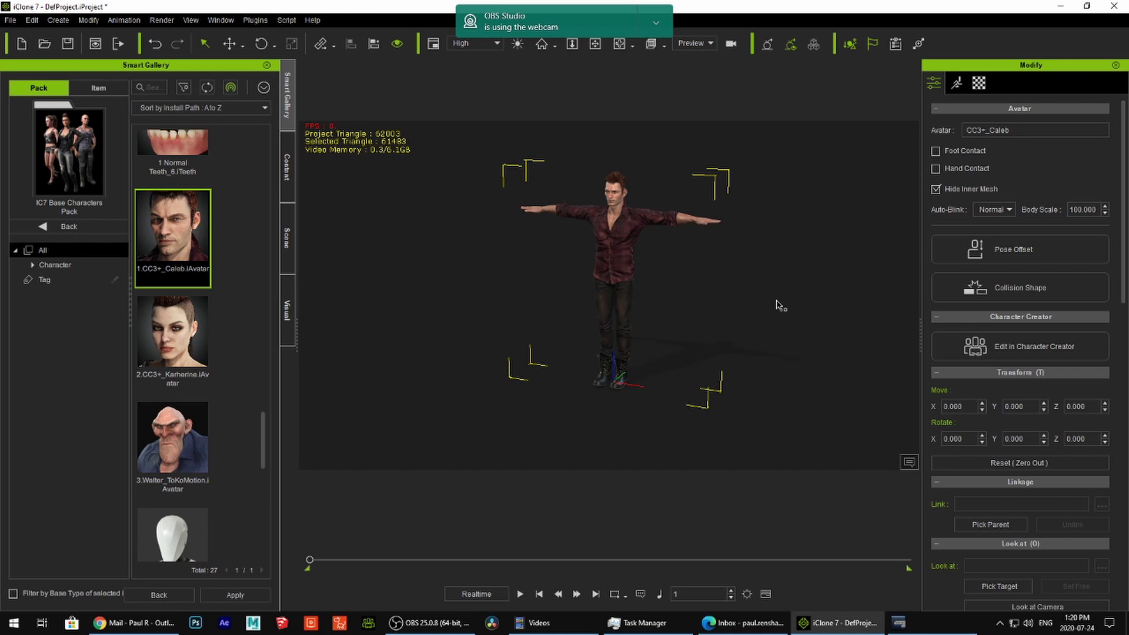
key(e)
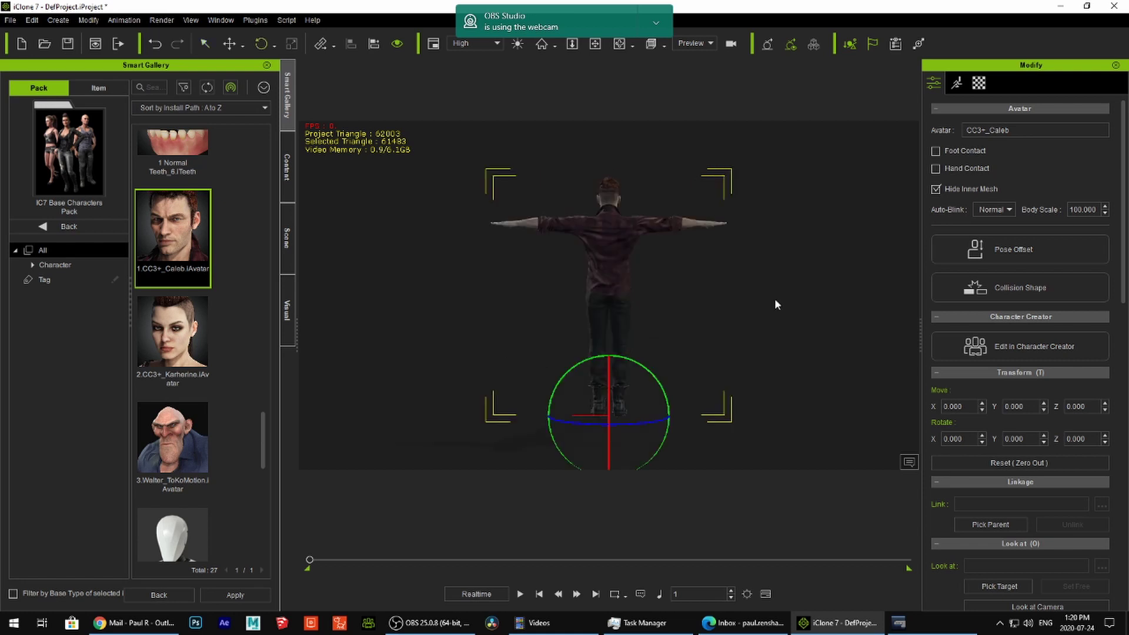
key(y)
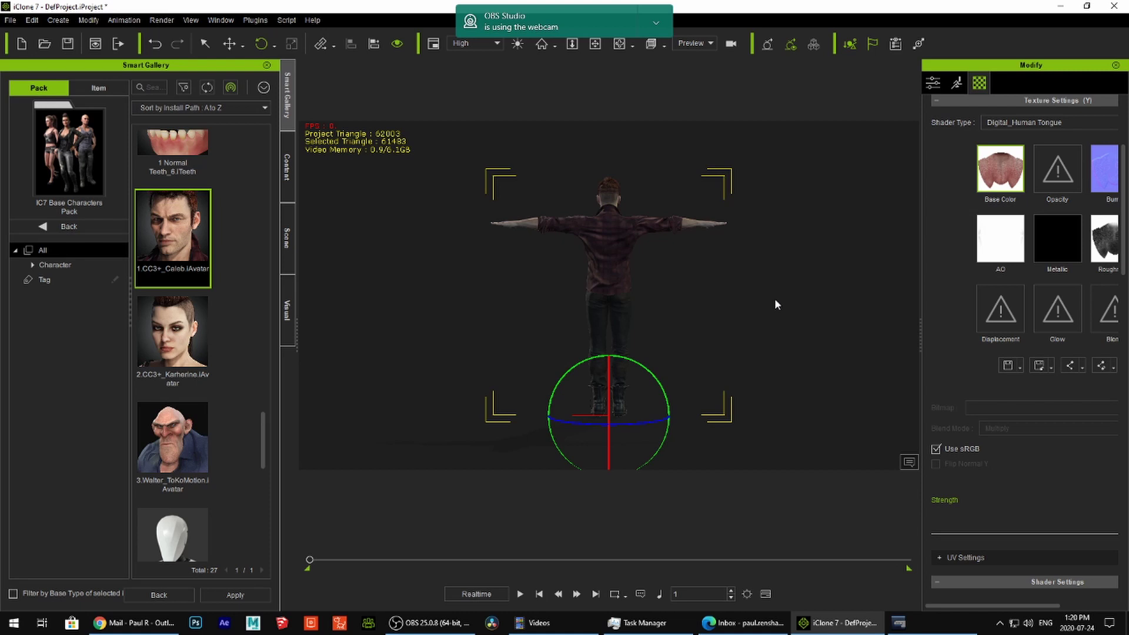
key(t)
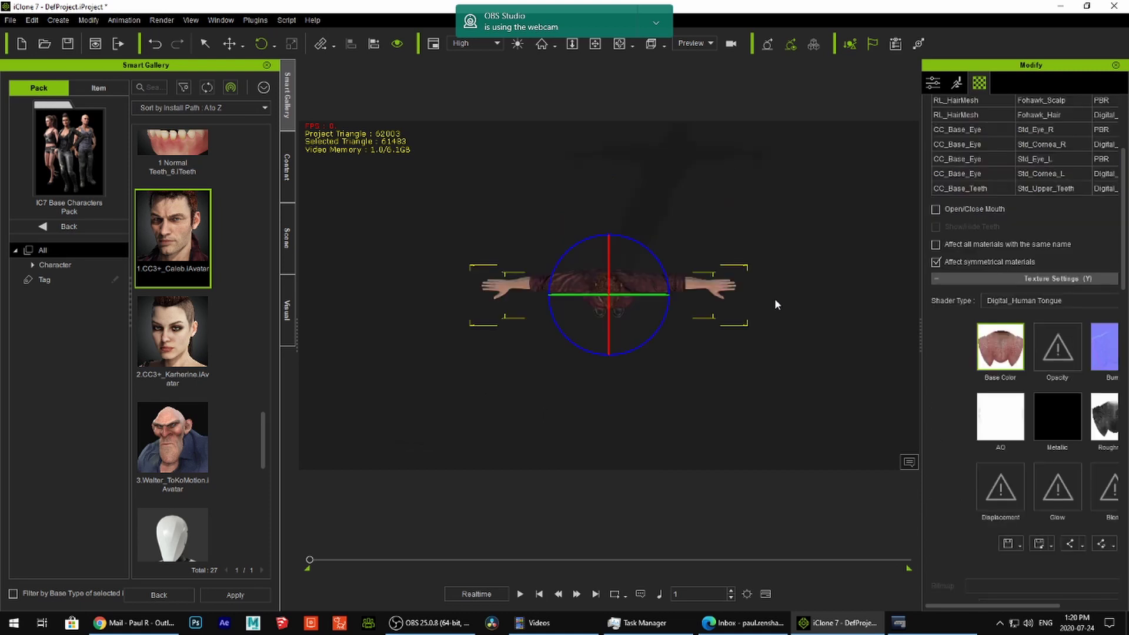
click(812, 298)
key(f)
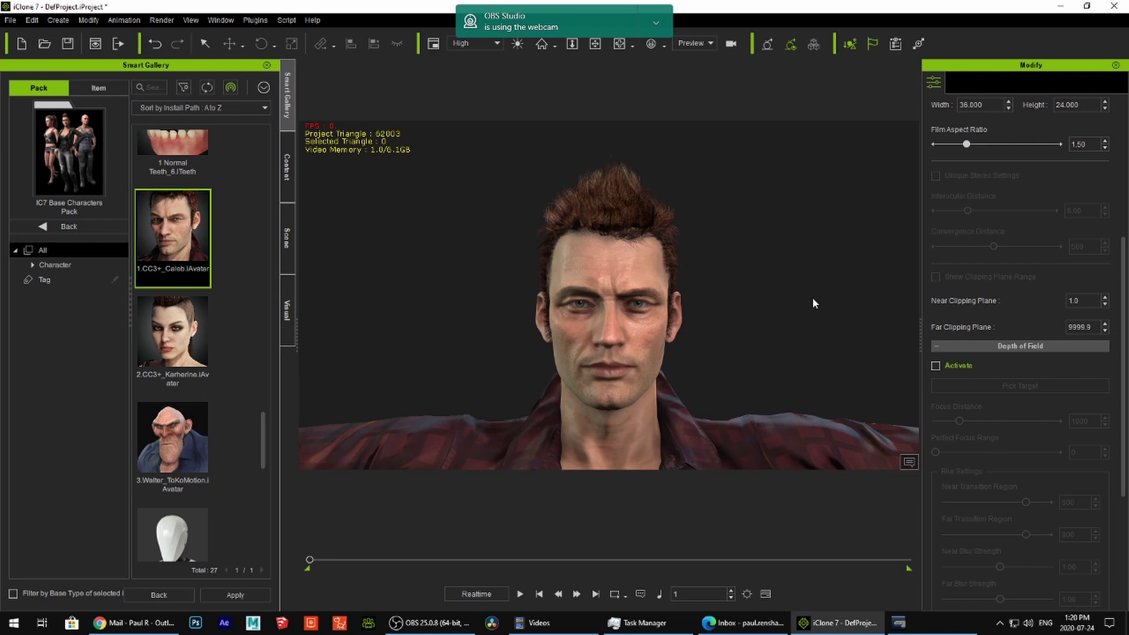
scroll(810, 295, down, 3)
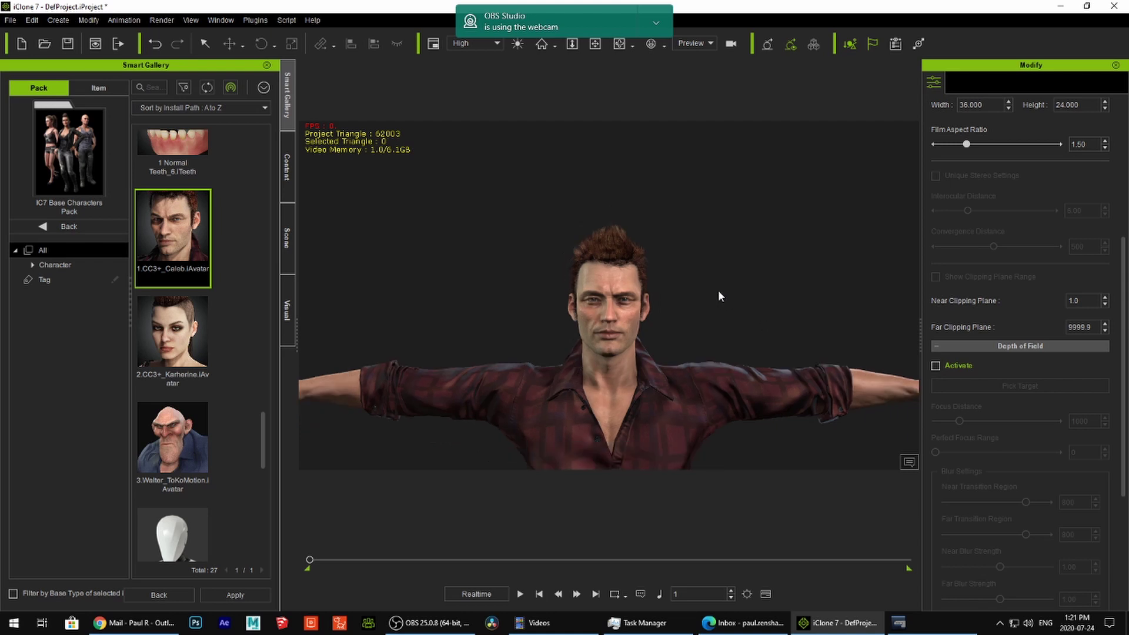
key(ctrl+4)
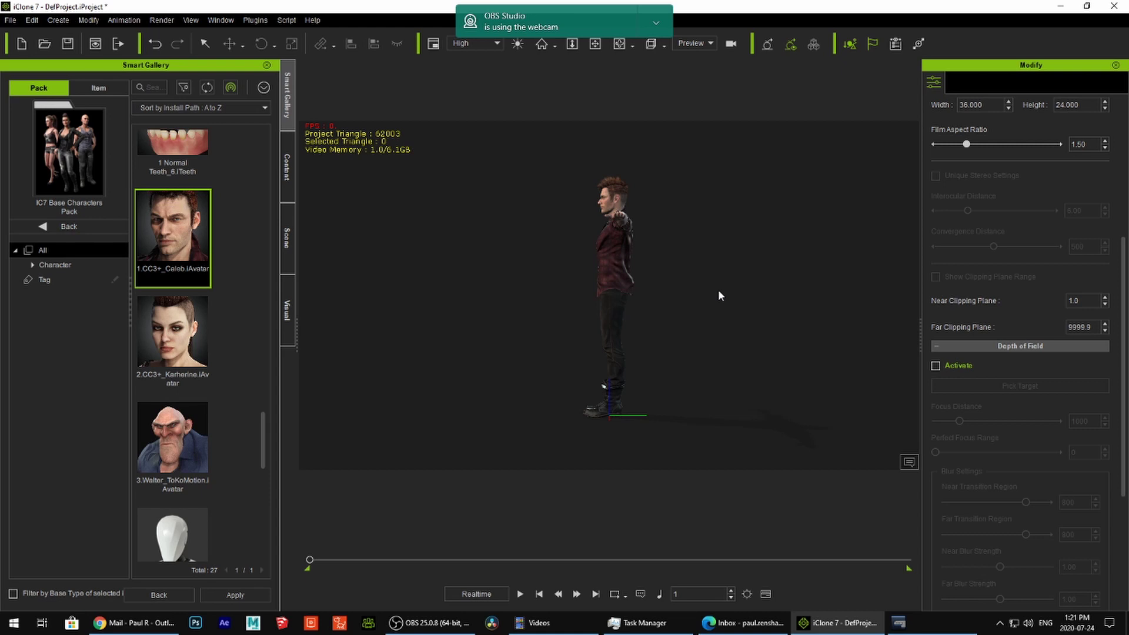
key(ctrl+3)
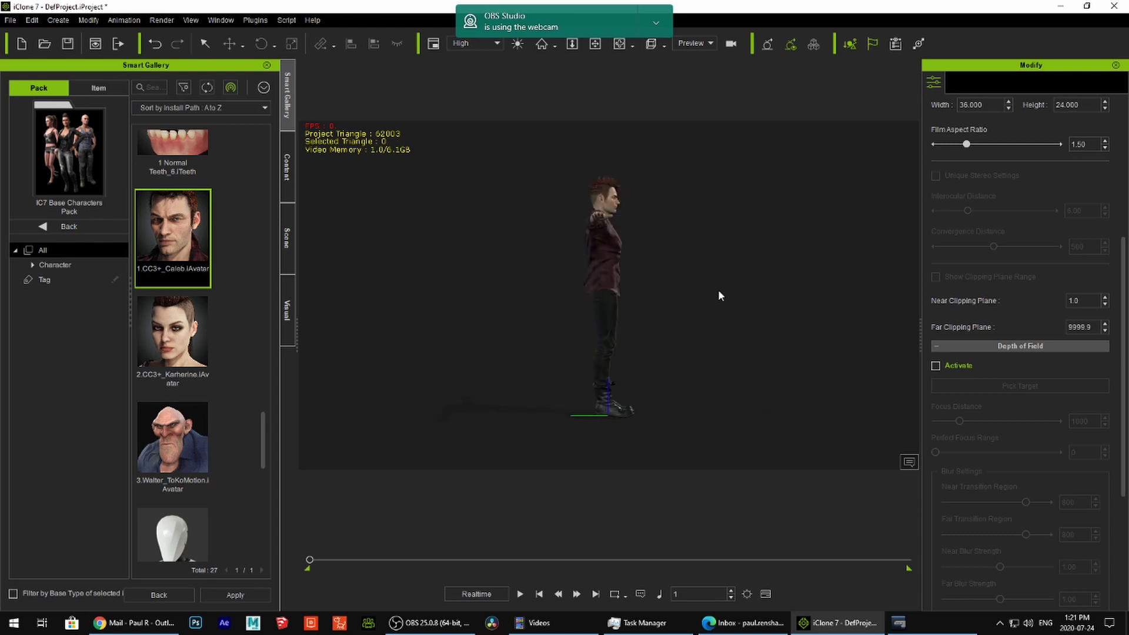
key(ctrl+2)
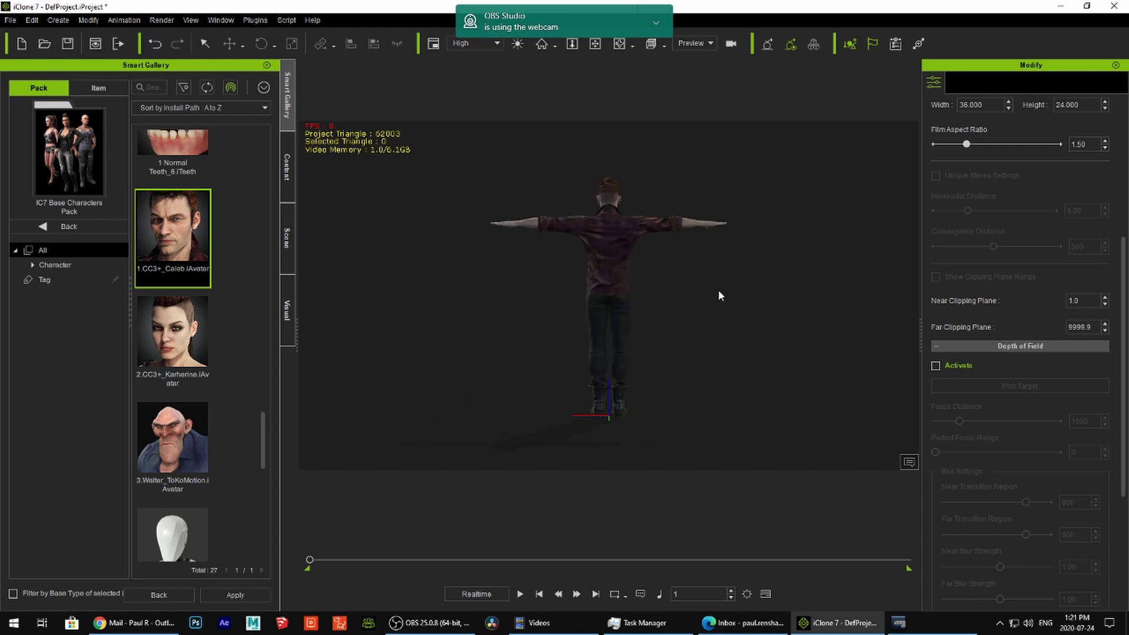
key(r)
key(ctrl+1)
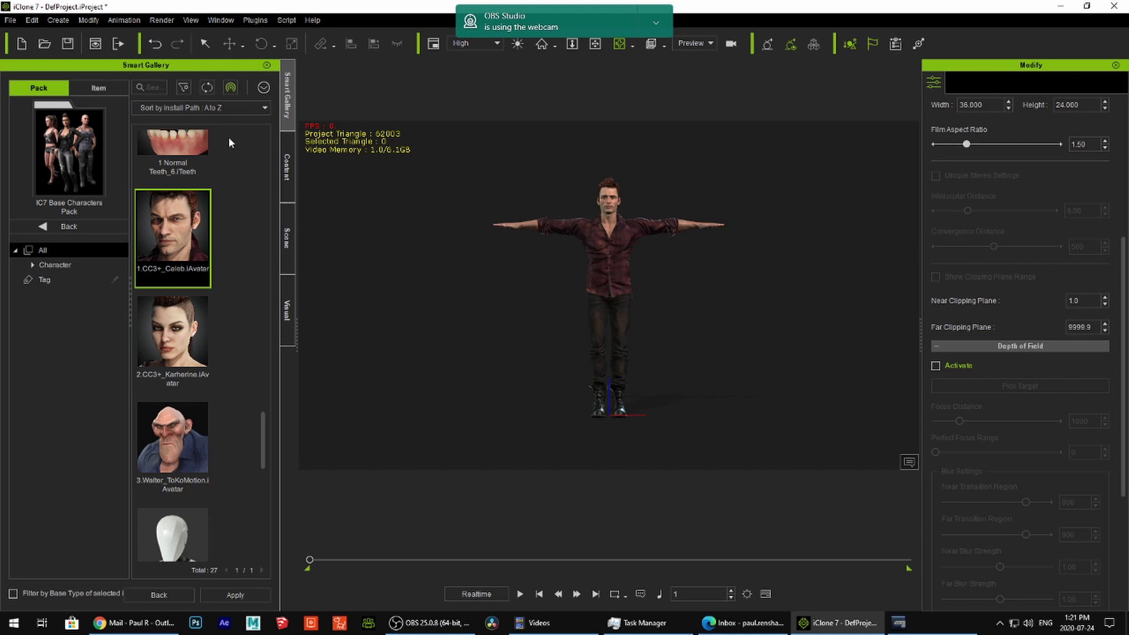
Select Caleb, open Motion Puppet and choose the 01_Boxing idle motion
click(206, 43)
click(611, 271)
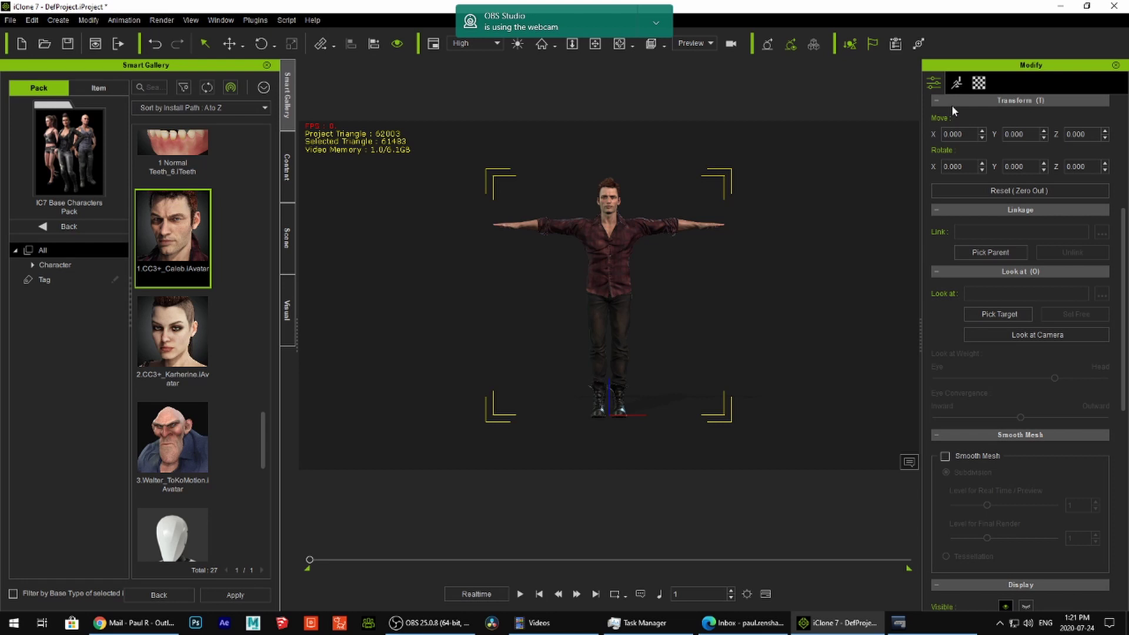
click(958, 86)
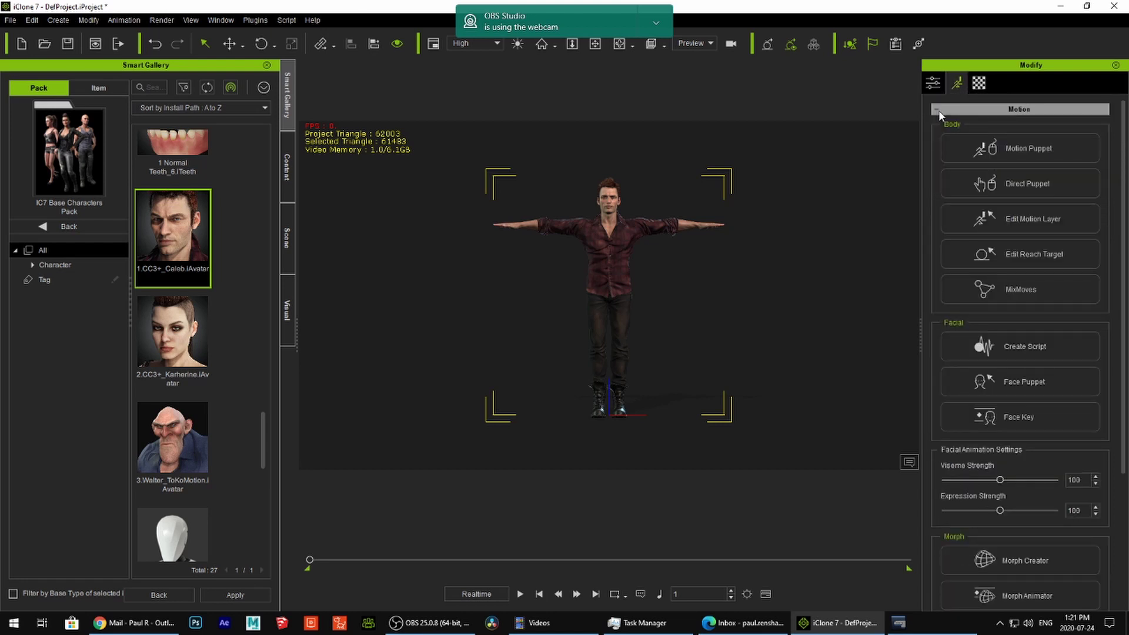
click(965, 149)
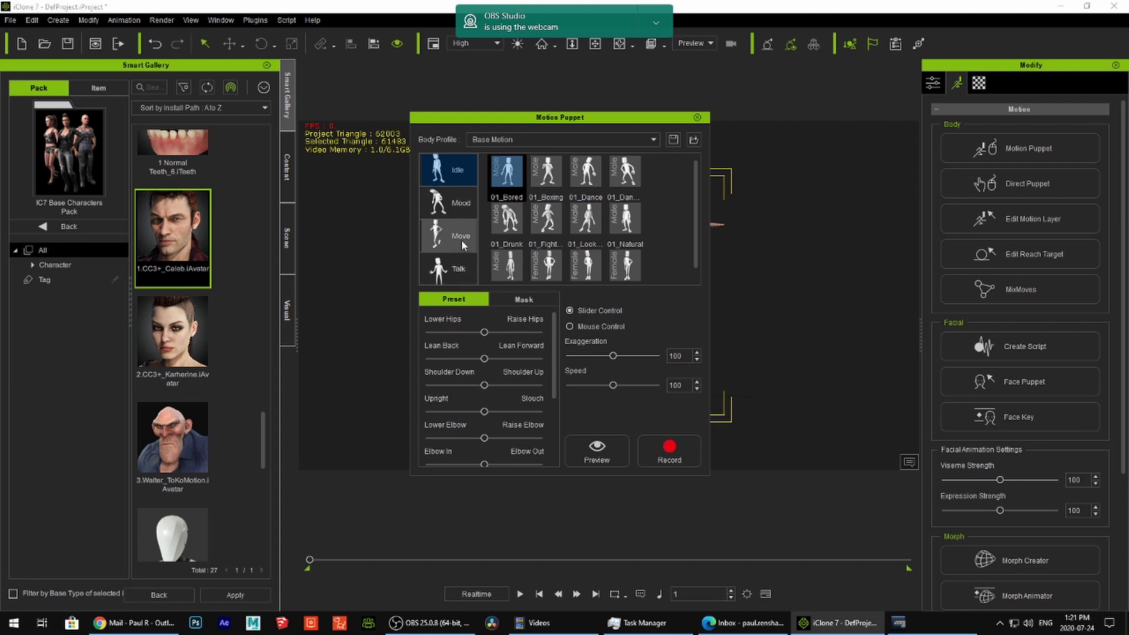
click(547, 177)
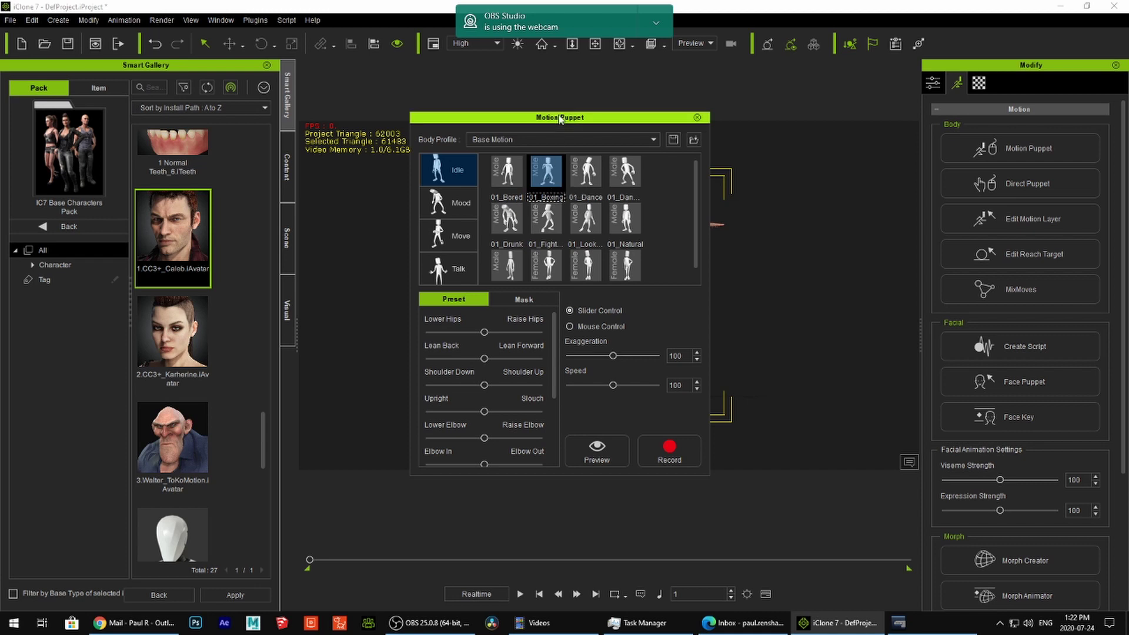
drag(559, 118, 288, 126)
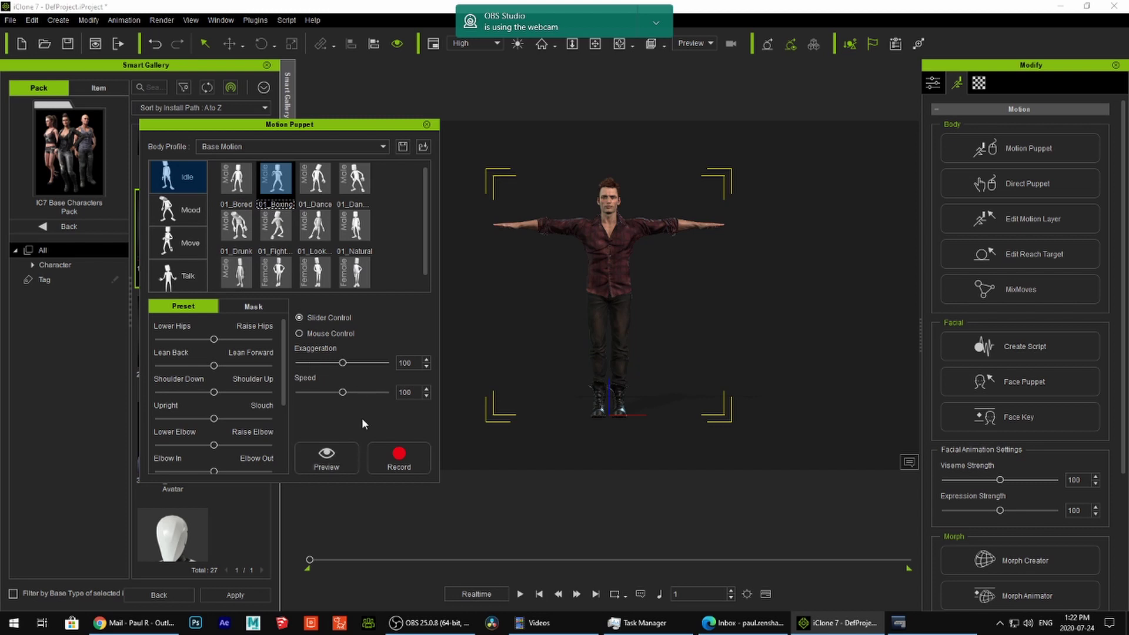
Preview the boxing motion, then stop playback and scrub the timeline back
click(328, 459)
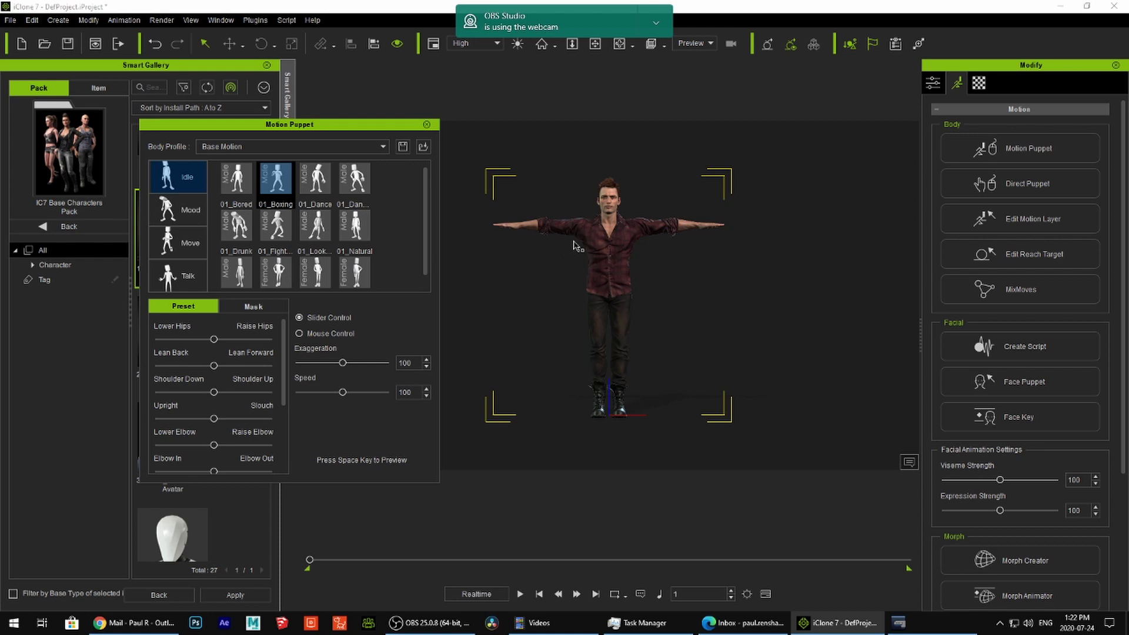
click(283, 184)
click(534, 231)
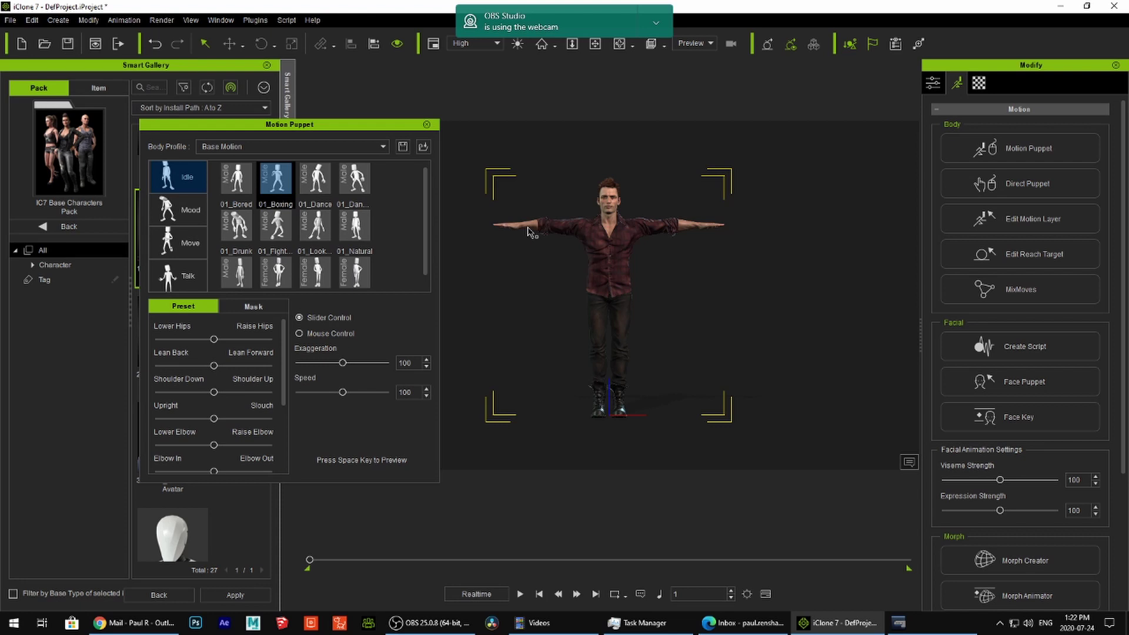
key(space)
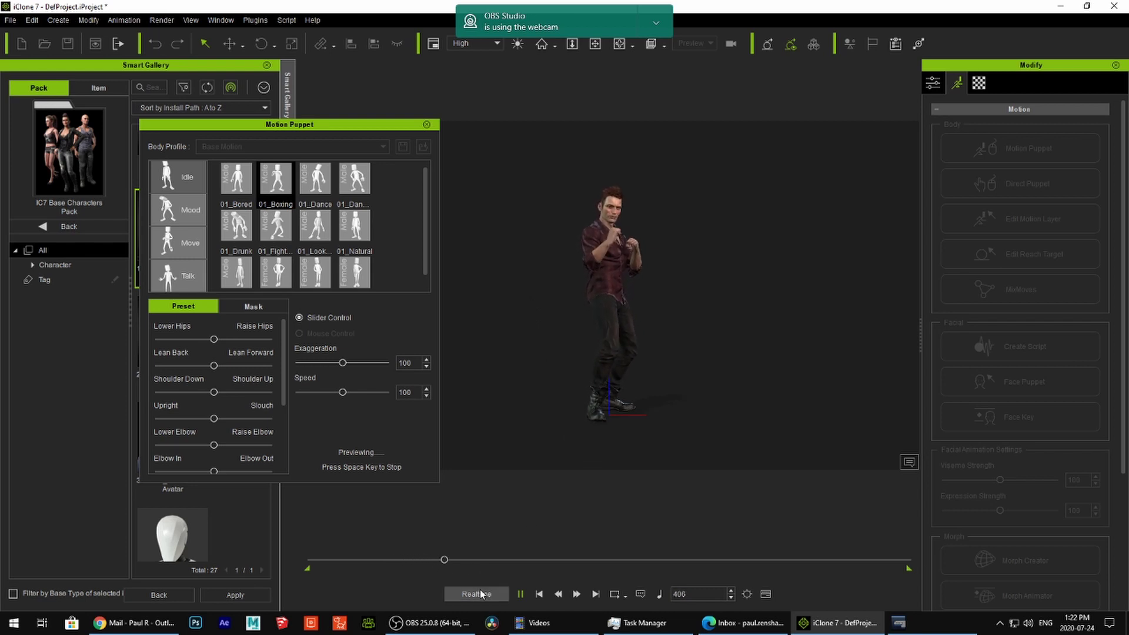
click(521, 593)
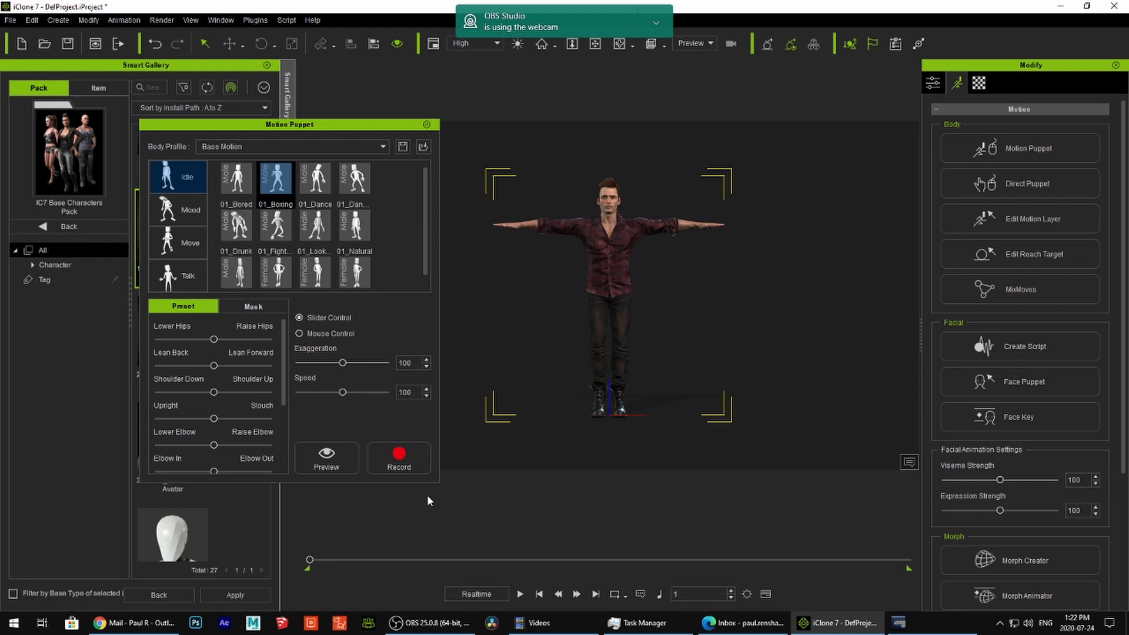
click(519, 594)
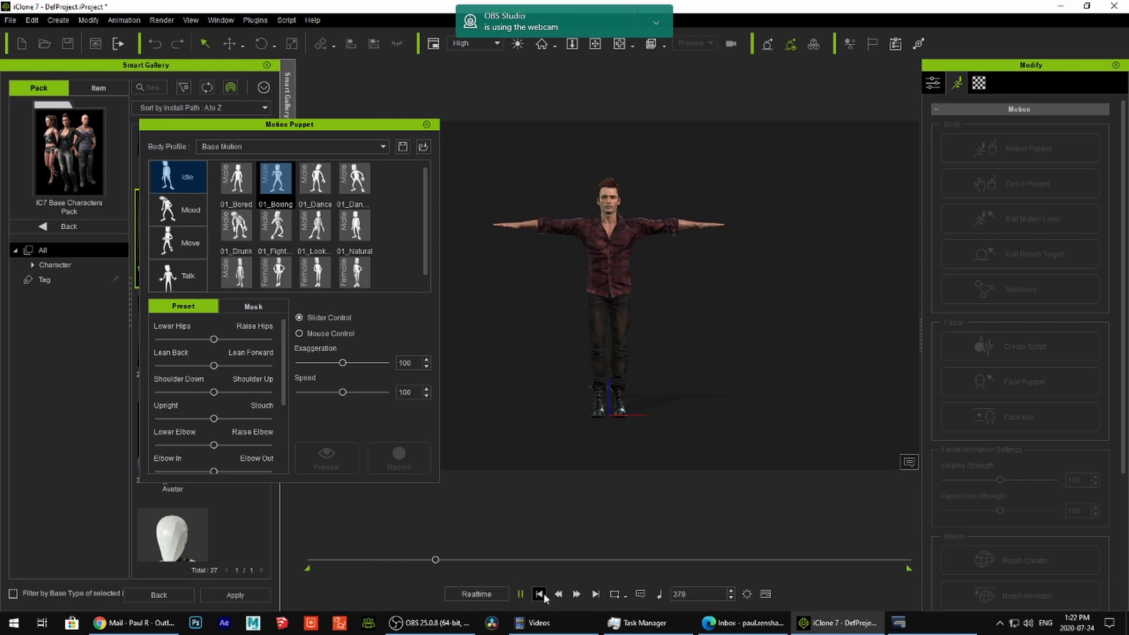
click(519, 593)
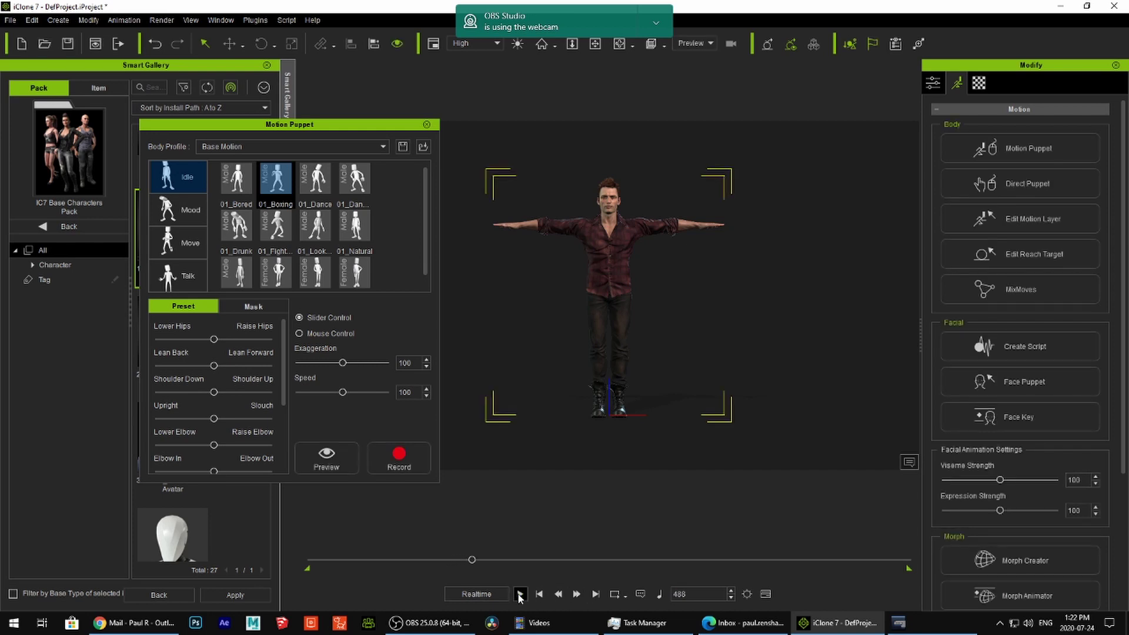
drag(472, 559, 393, 560)
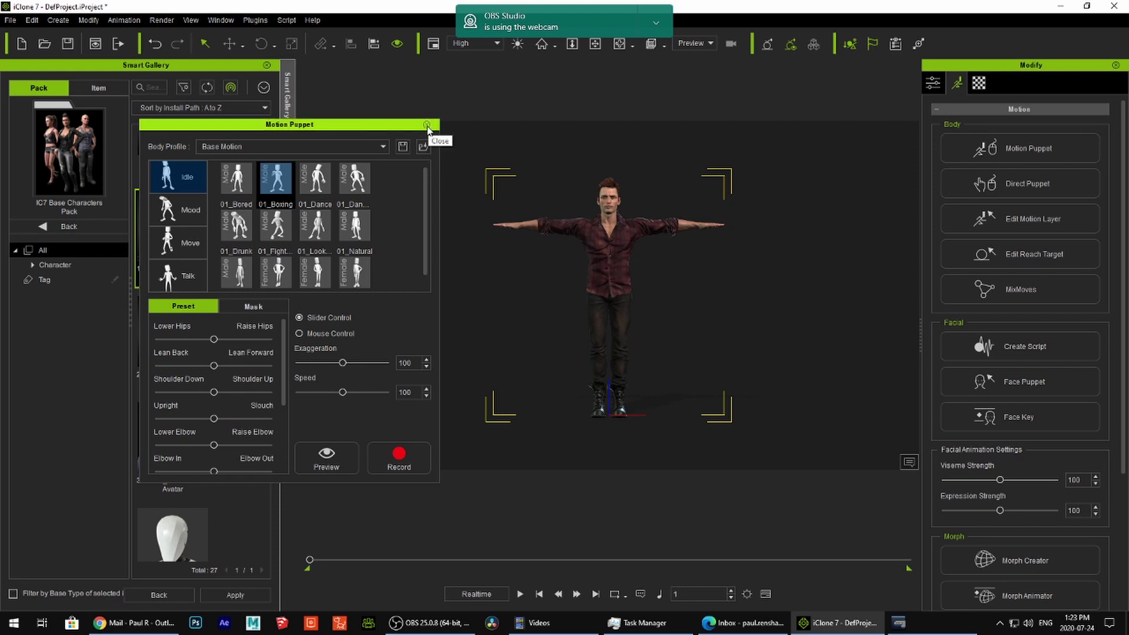
Close Motion Puppet and open Direct Puppet beside the character
click(427, 125)
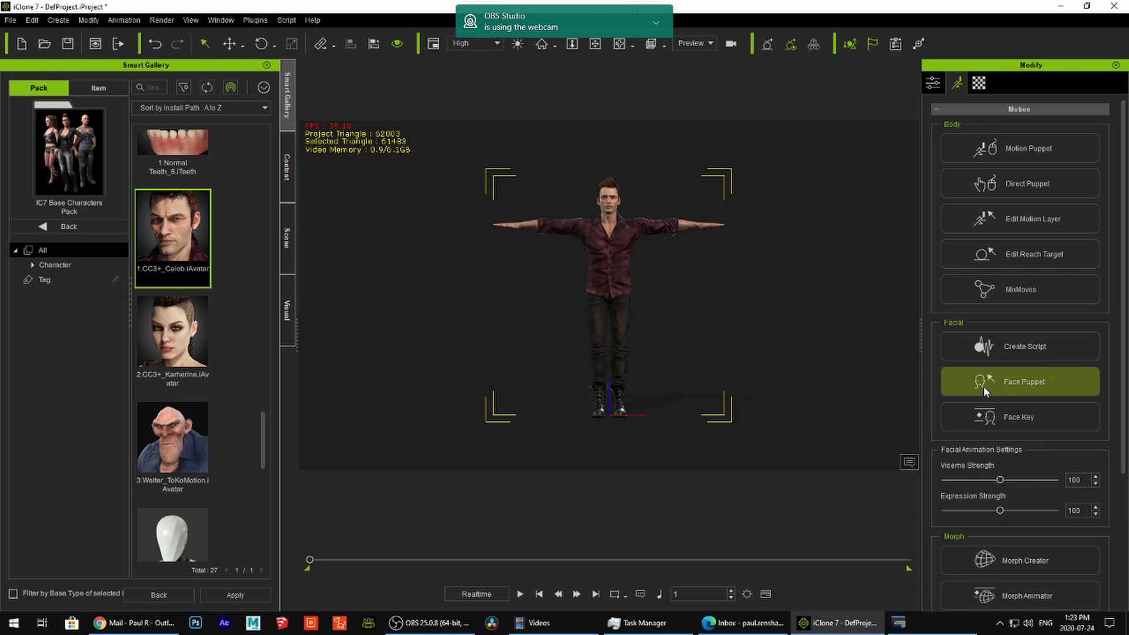
scroll(983, 385, down, 3)
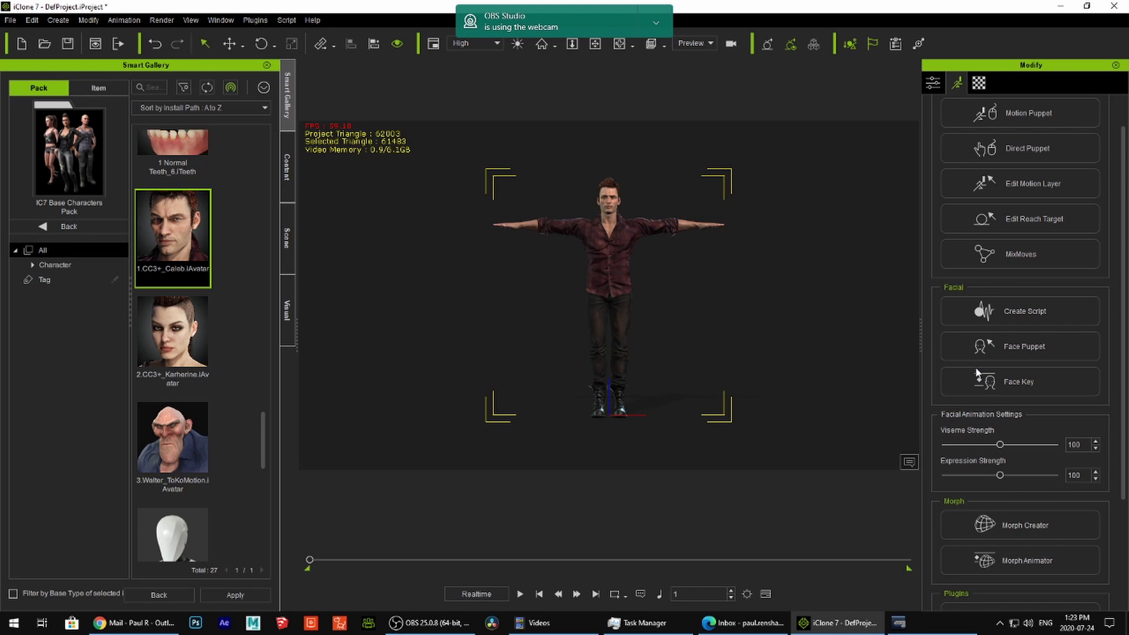
scroll(986, 357, up, 2)
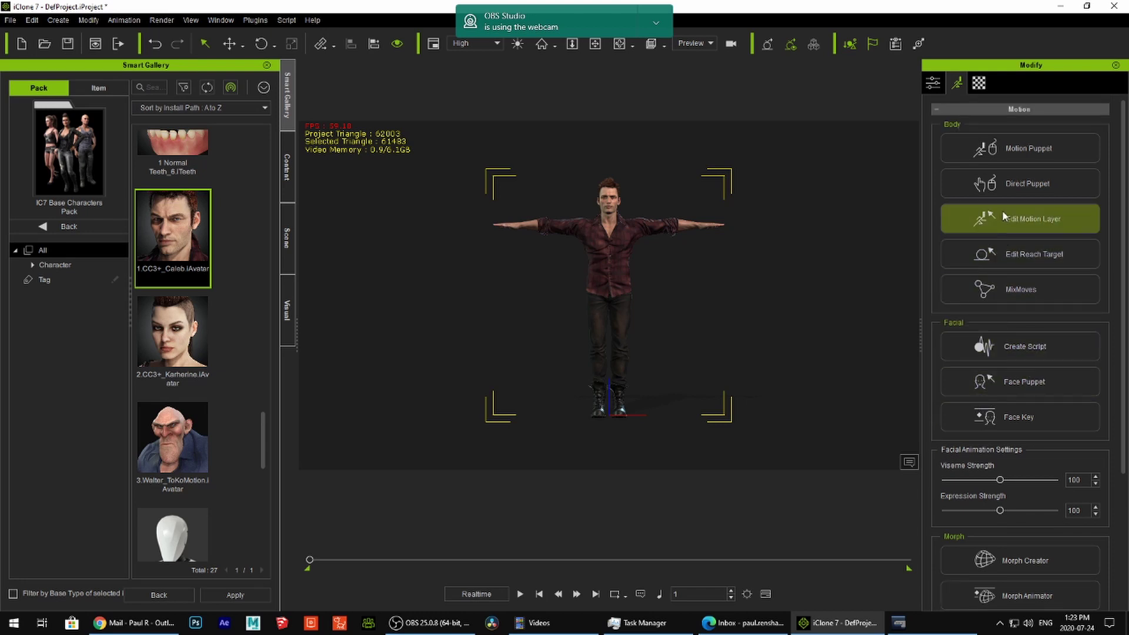
click(998, 189)
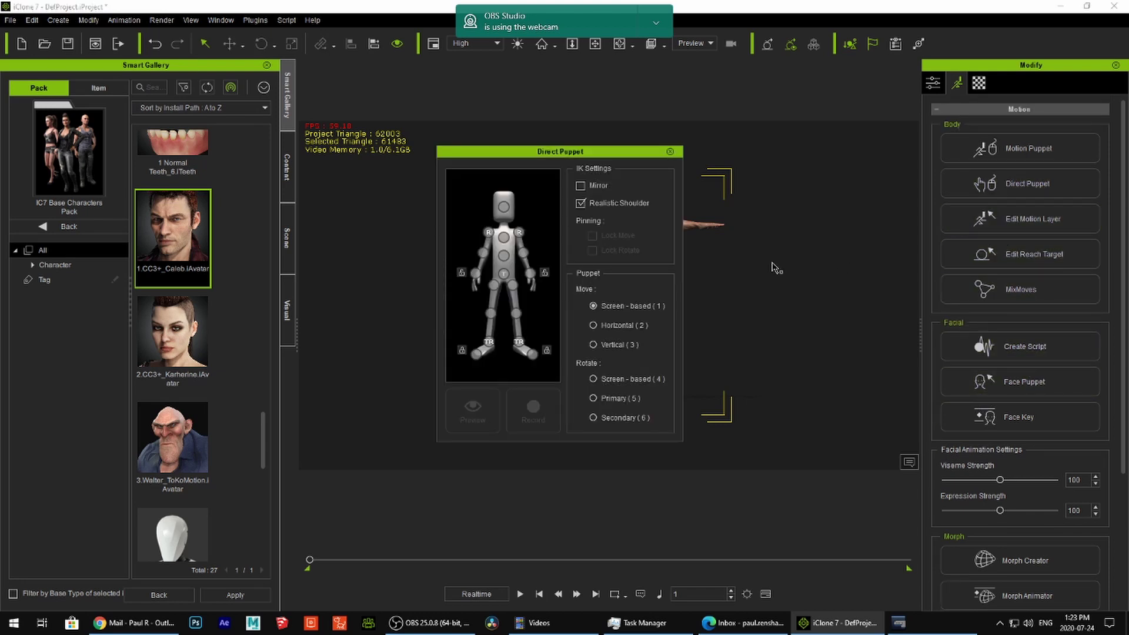
drag(633, 152, 402, 180)
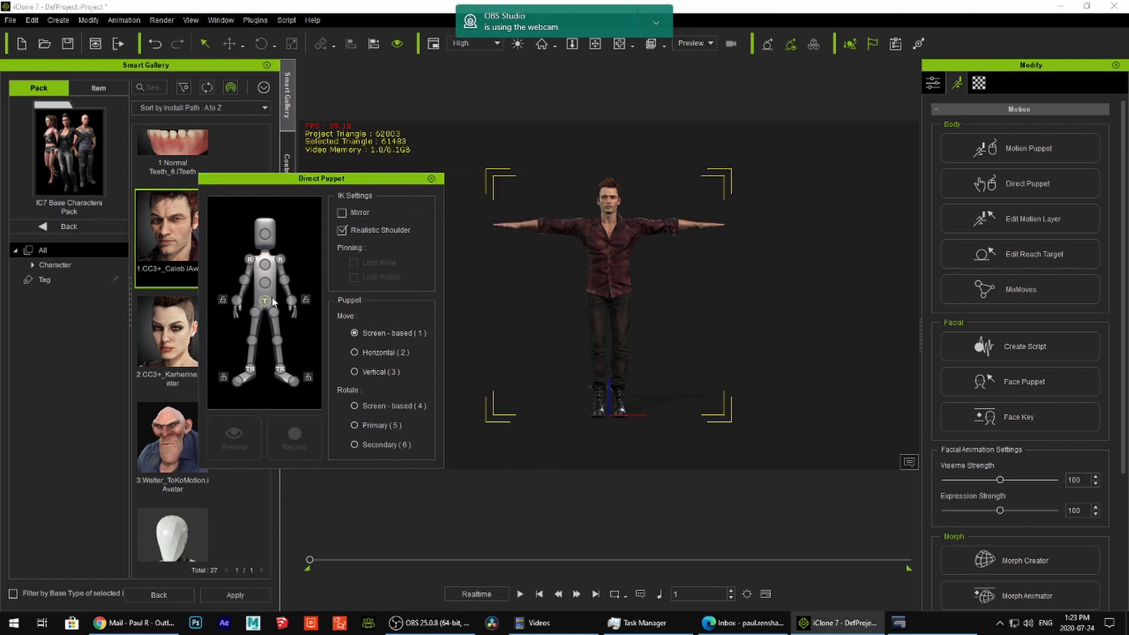
Preview puppeteering Caleb's right shoulder
click(280, 259)
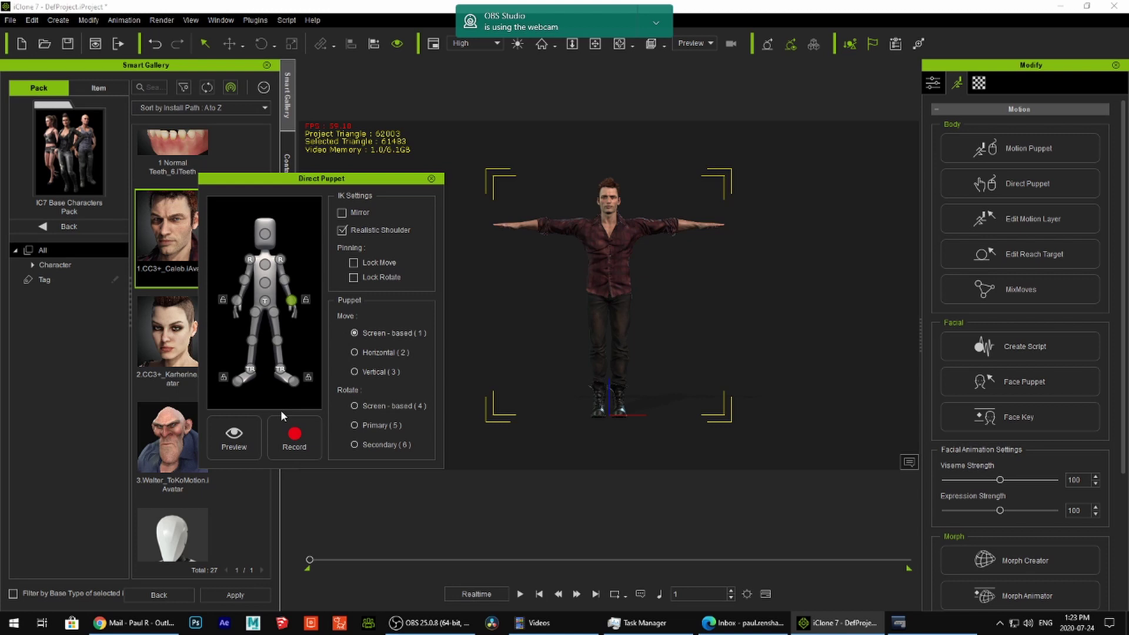
click(234, 438)
key(space)
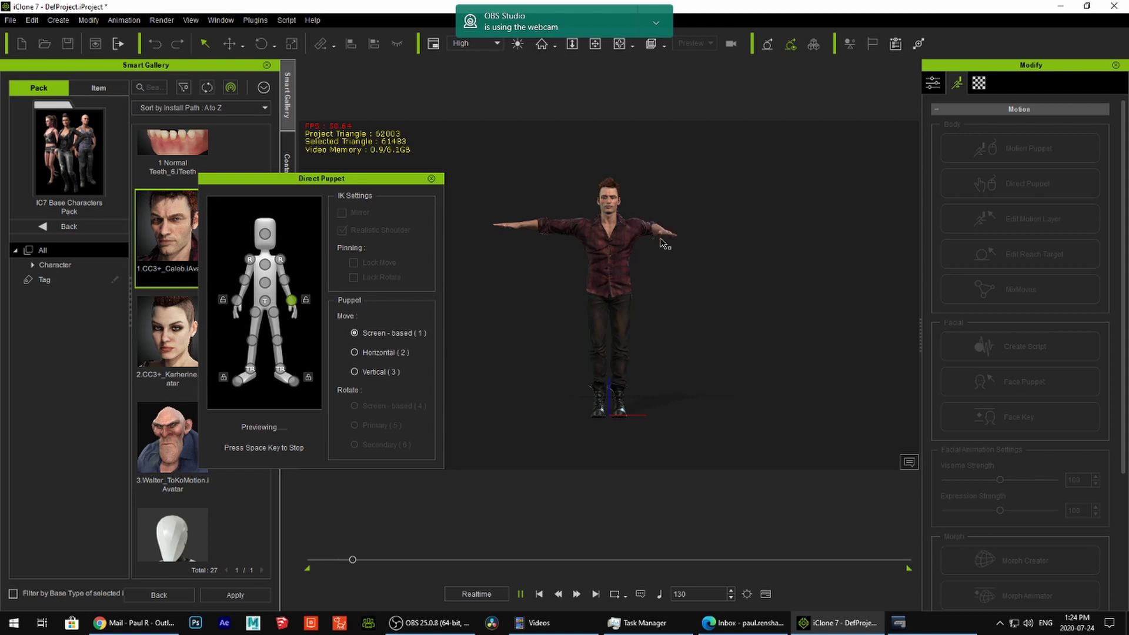
key(space)
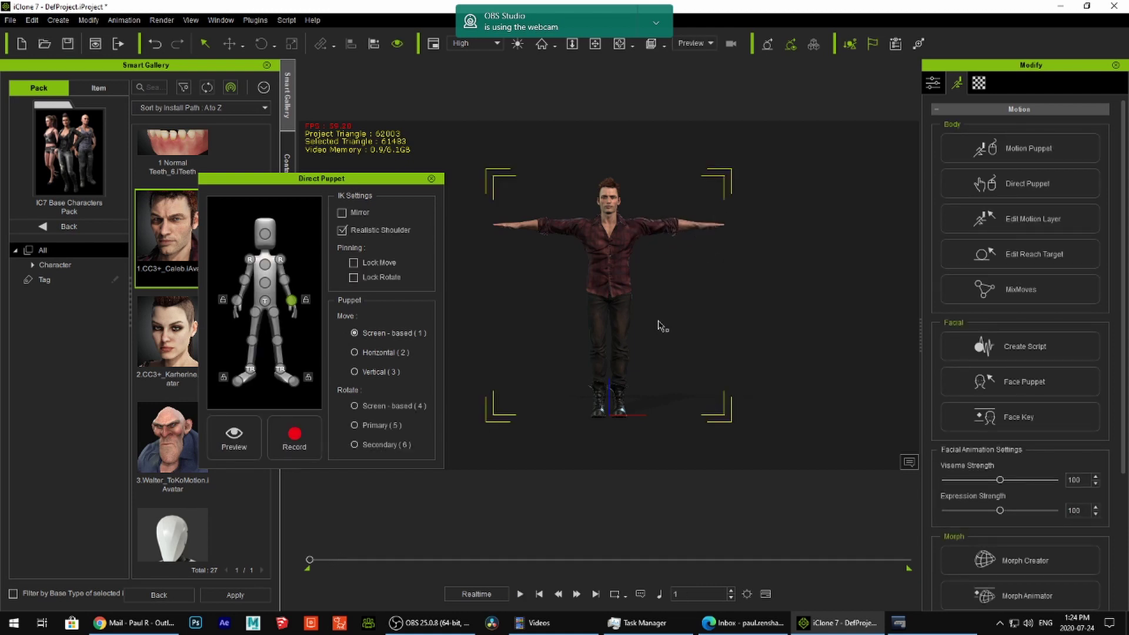
Switch the puppet part to the head and preview its movement
click(281, 259)
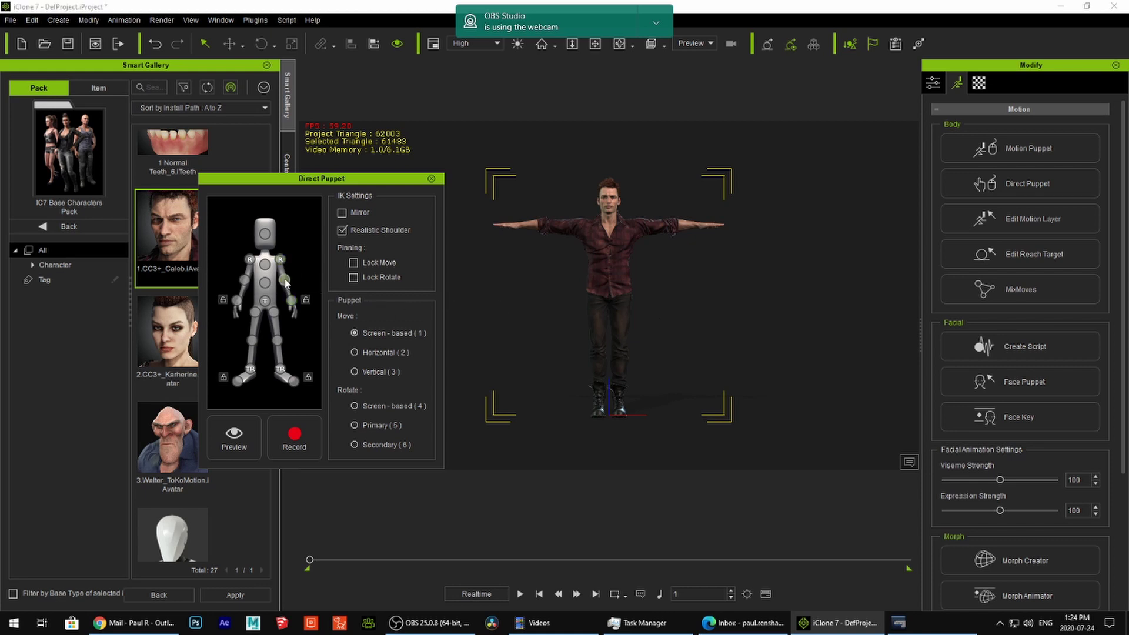
click(284, 281)
click(262, 233)
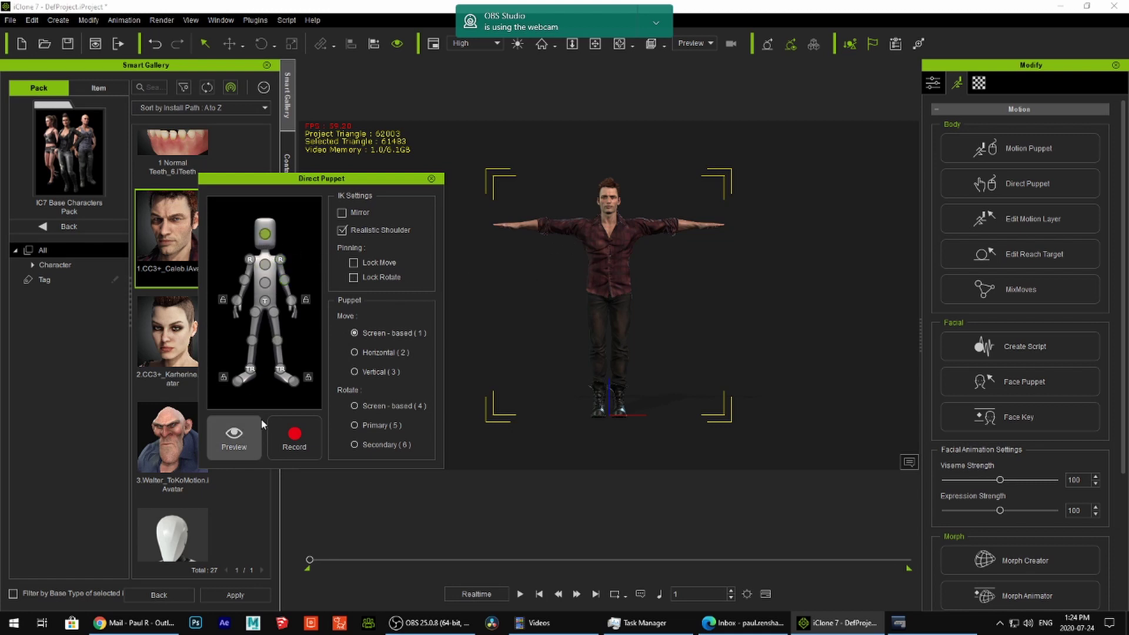
click(243, 436)
key(space)
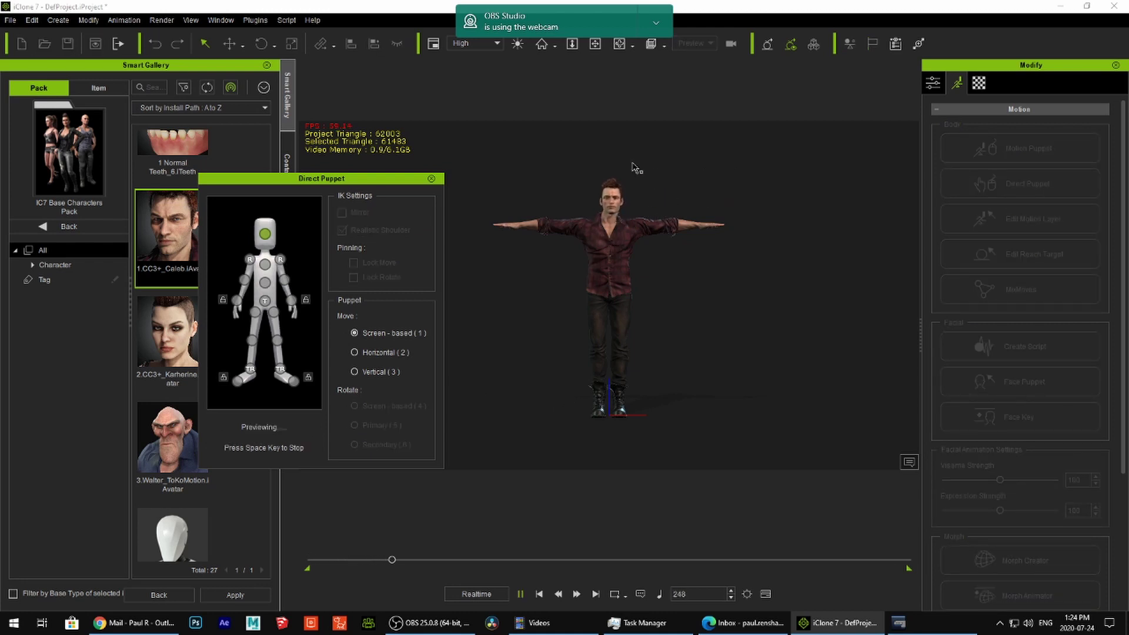
key(space)
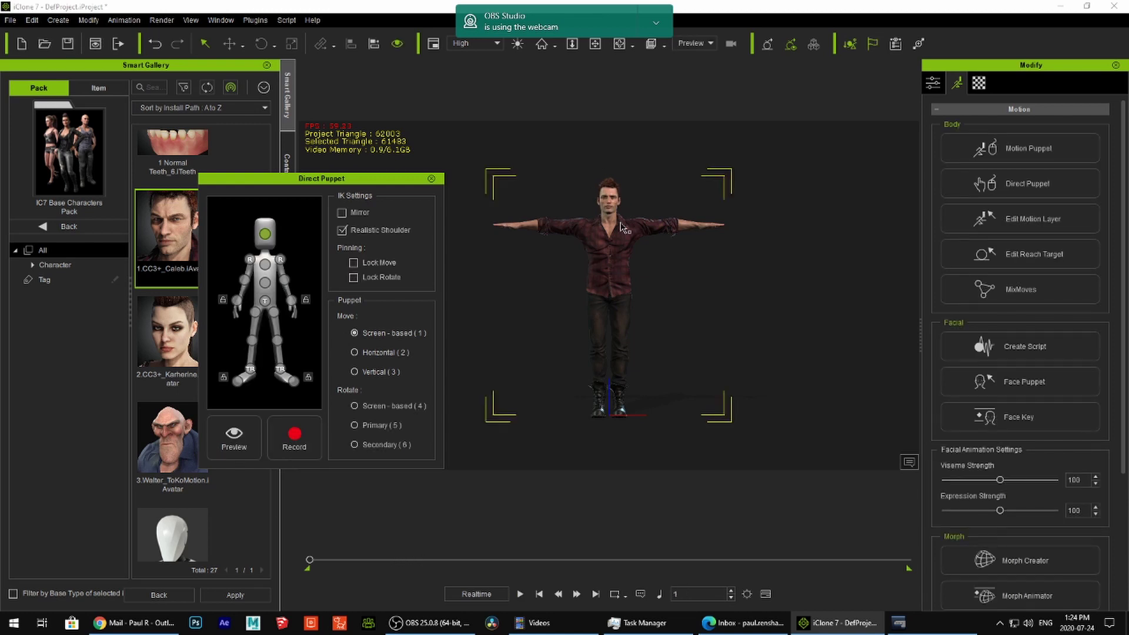
Preview puppeteering the pelvis and rewind the timeline toward the start
click(267, 304)
key(space)
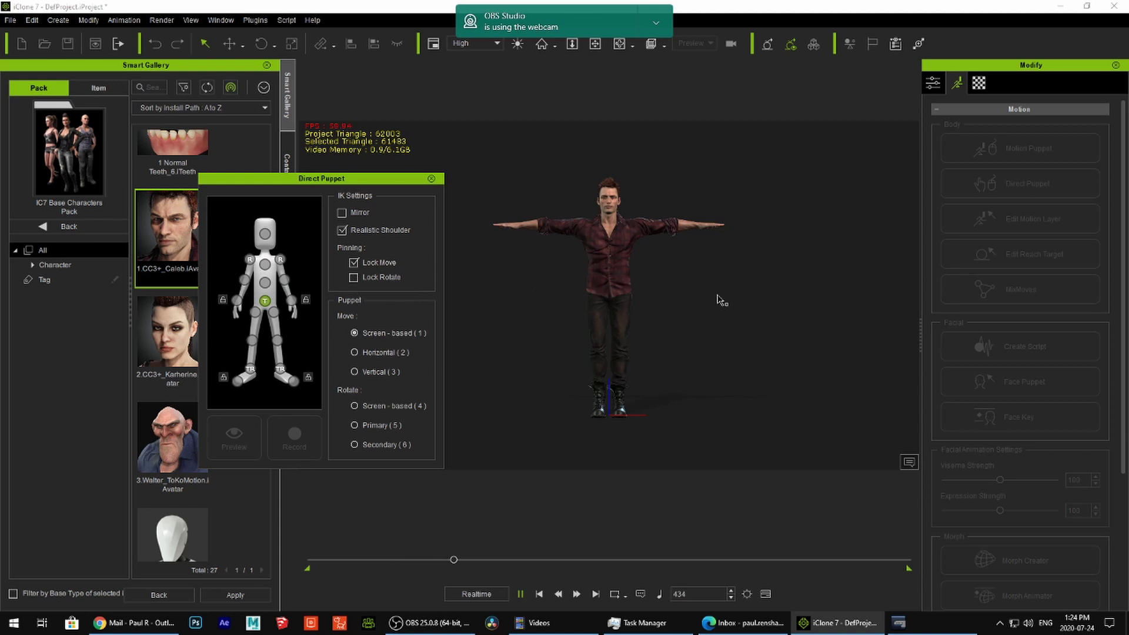
key(space)
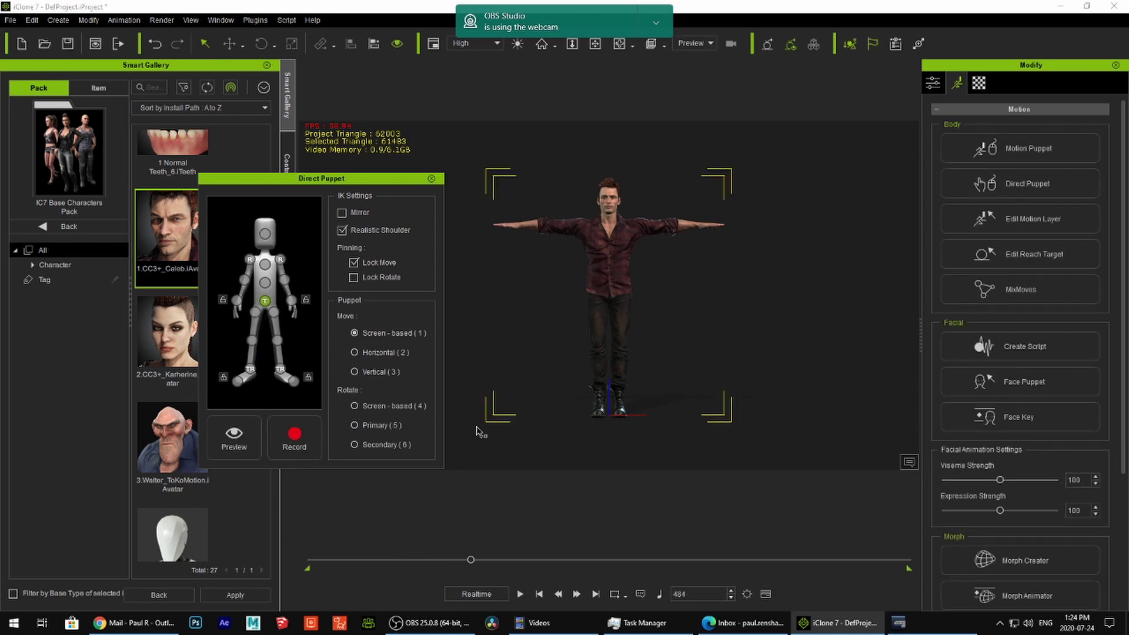
drag(470, 561, 405, 563)
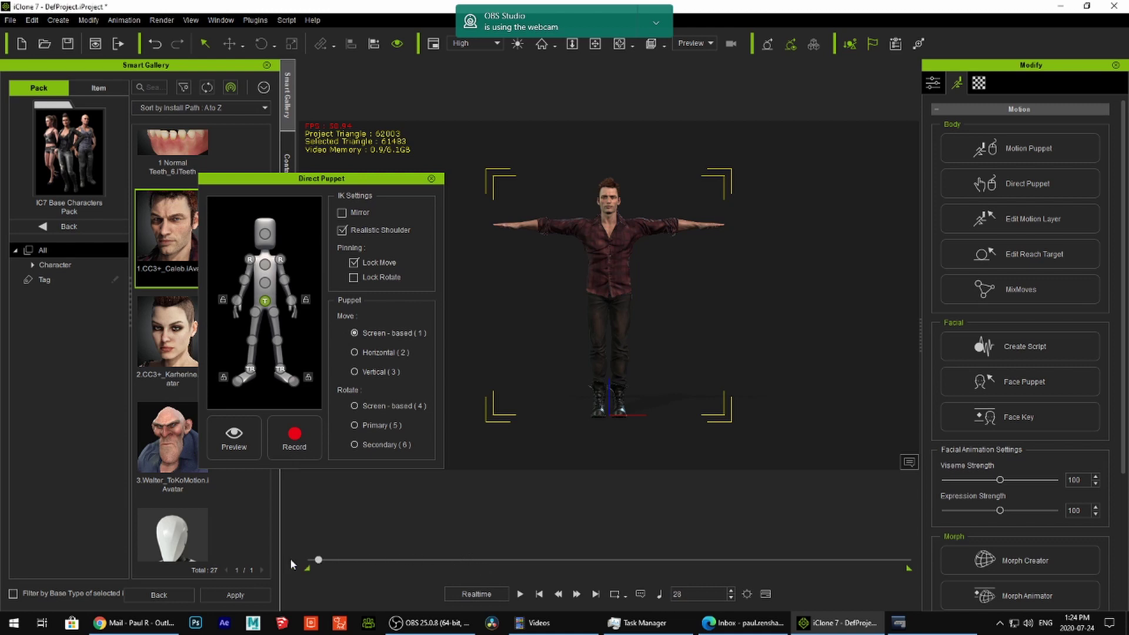
Puppet the right foot with position and rotation pinned, previewing a lift to knee height
click(280, 370)
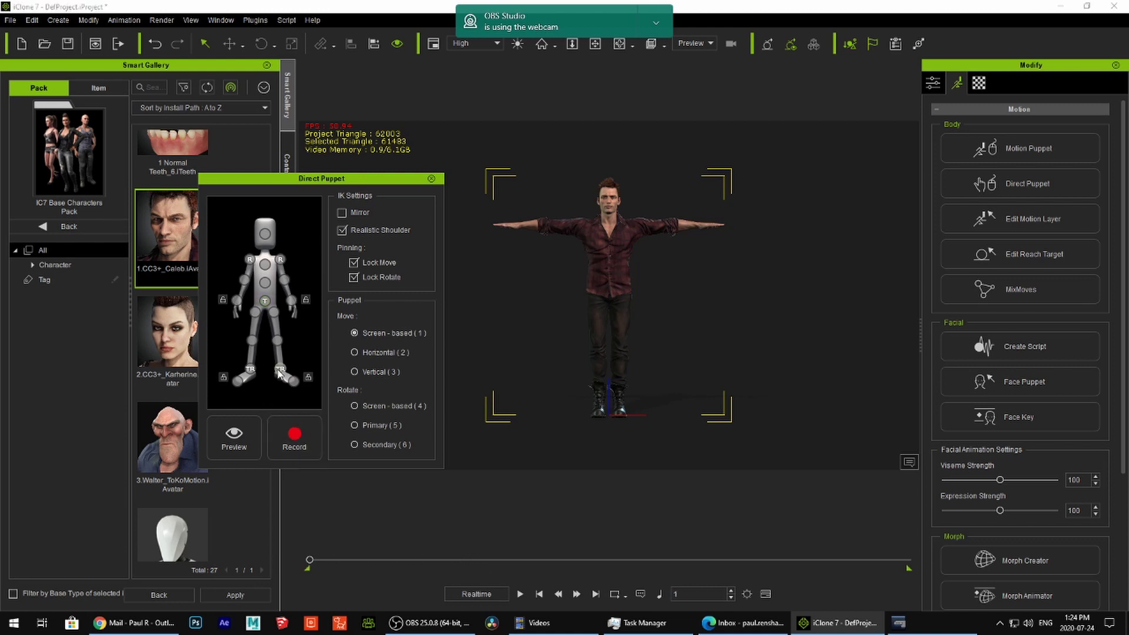
click(275, 313)
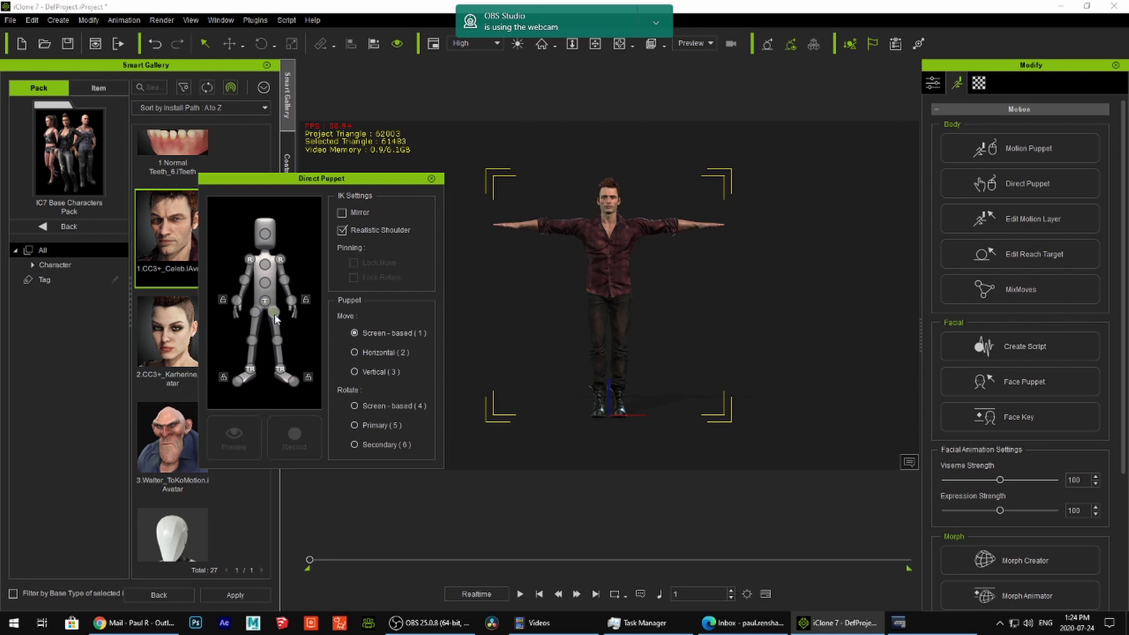
click(280, 370)
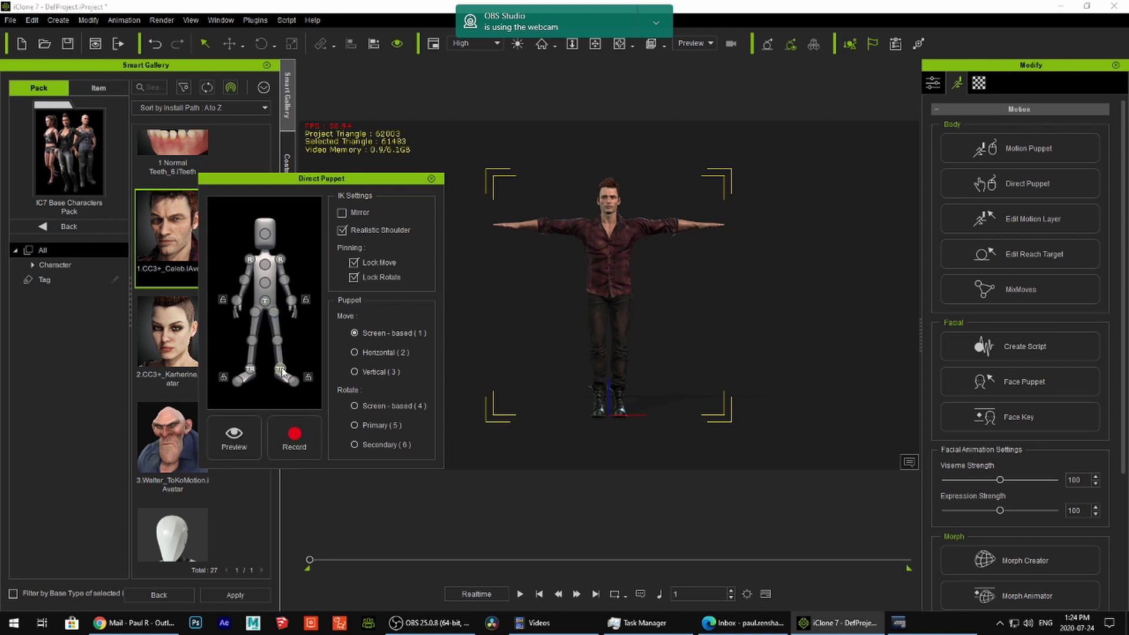
click(241, 435)
key(space)
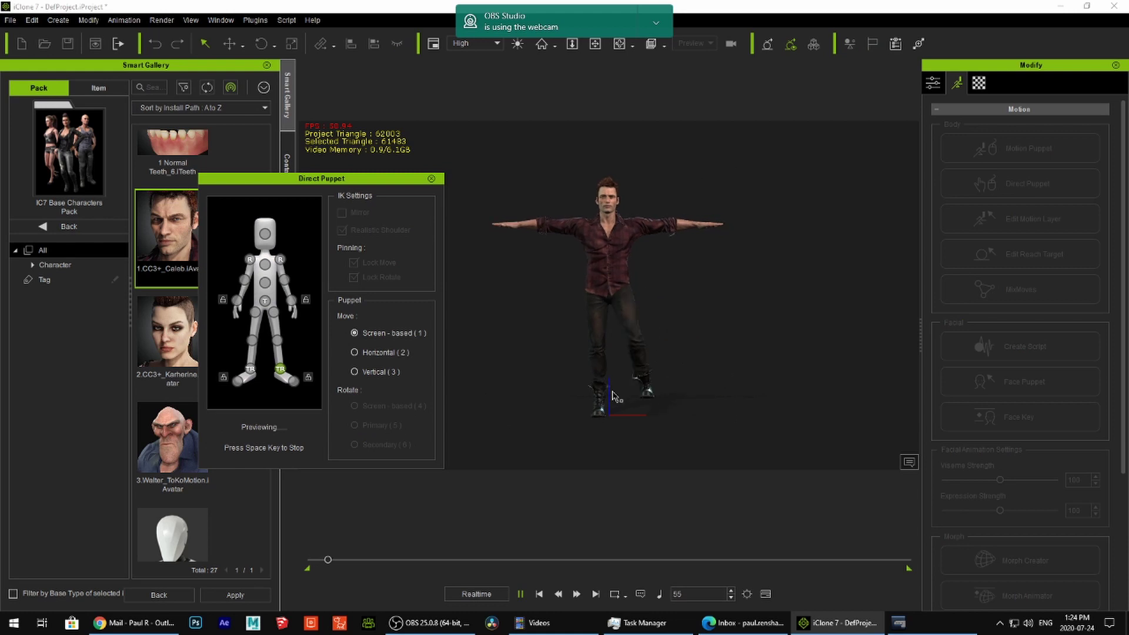
mouse_move(645, 393)
mouse_down()
mouse_move(575, 376)
mouse_move(664, 378)
mouse_move(613, 399)
mouse_move(617, 325)
mouse_move(646, 342)
mouse_move(743, 345)
mouse_move(754, 320)
mouse_move(641, 366)
mouse_move(634, 411)
mouse_move(627, 323)
mouse_move(646, 350)
mouse_move(700, 346)
mouse_move(713, 330)
mouse_move(625, 373)
mouse_move(615, 388)
mouse_move(647, 403)
mouse_up()
key(space)
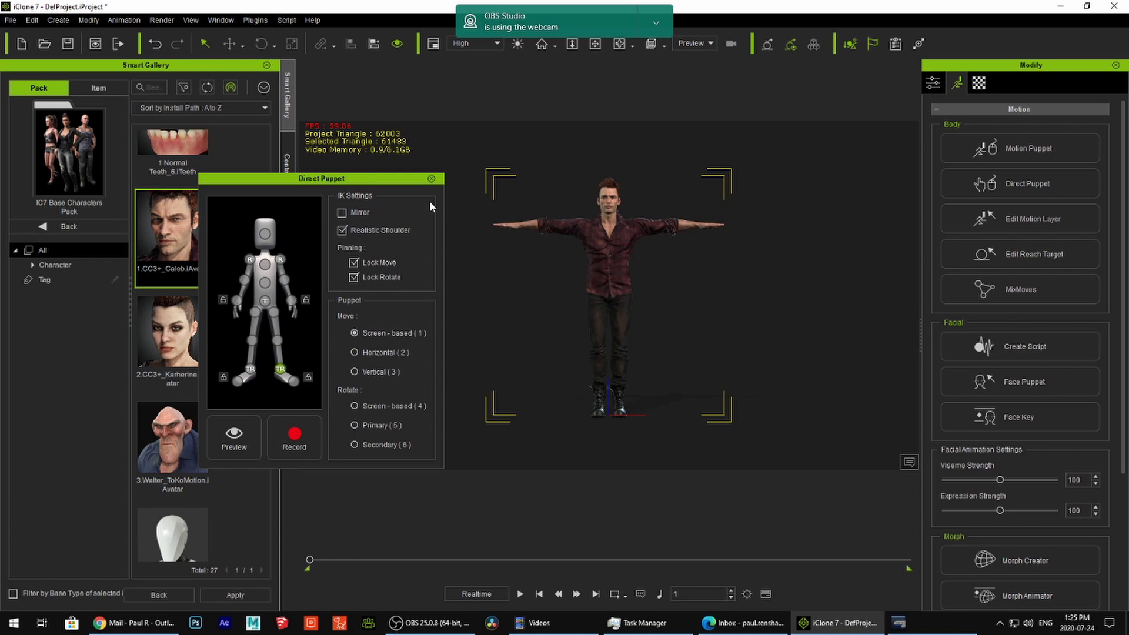
Swap Direct Puppet for Face Puppet and frame the view on Caleb's face
click(432, 179)
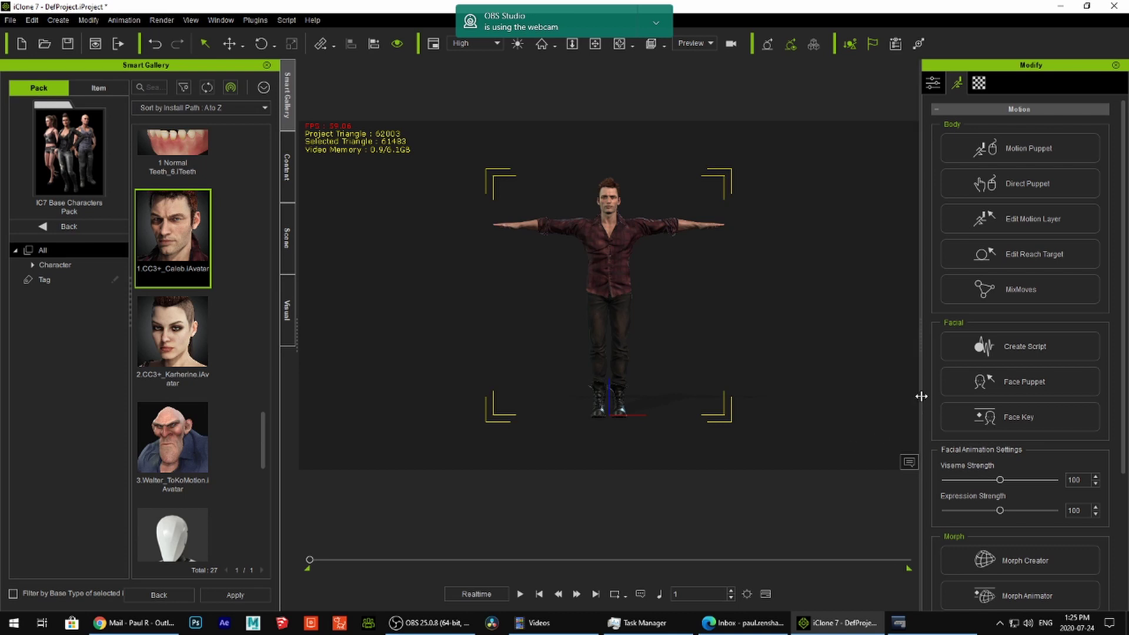
click(981, 383)
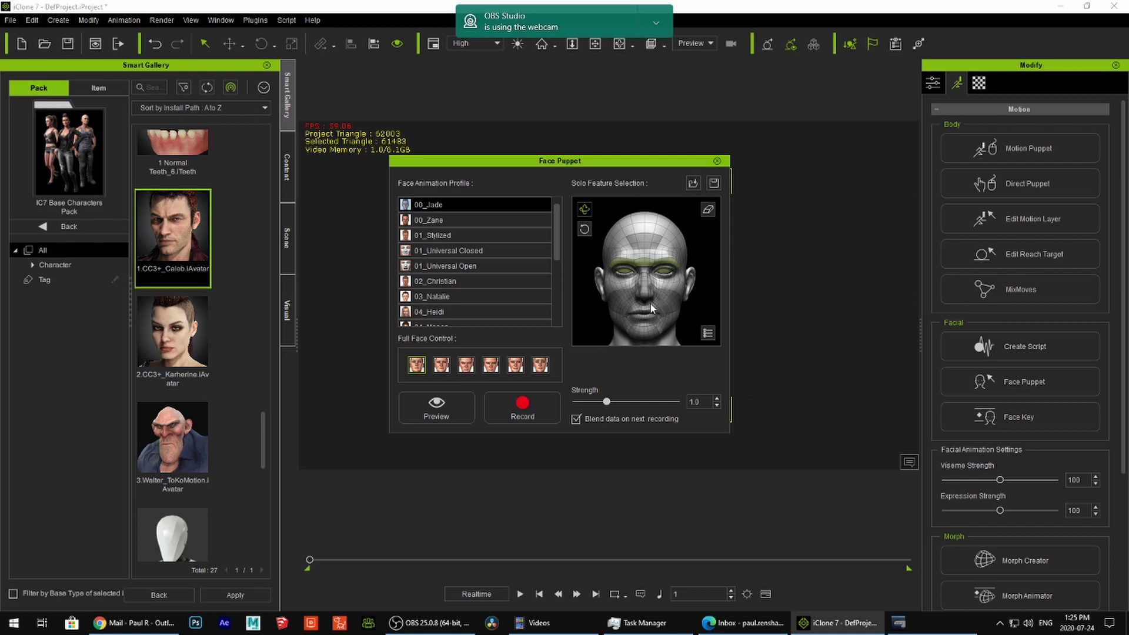
drag(602, 169, 303, 200)
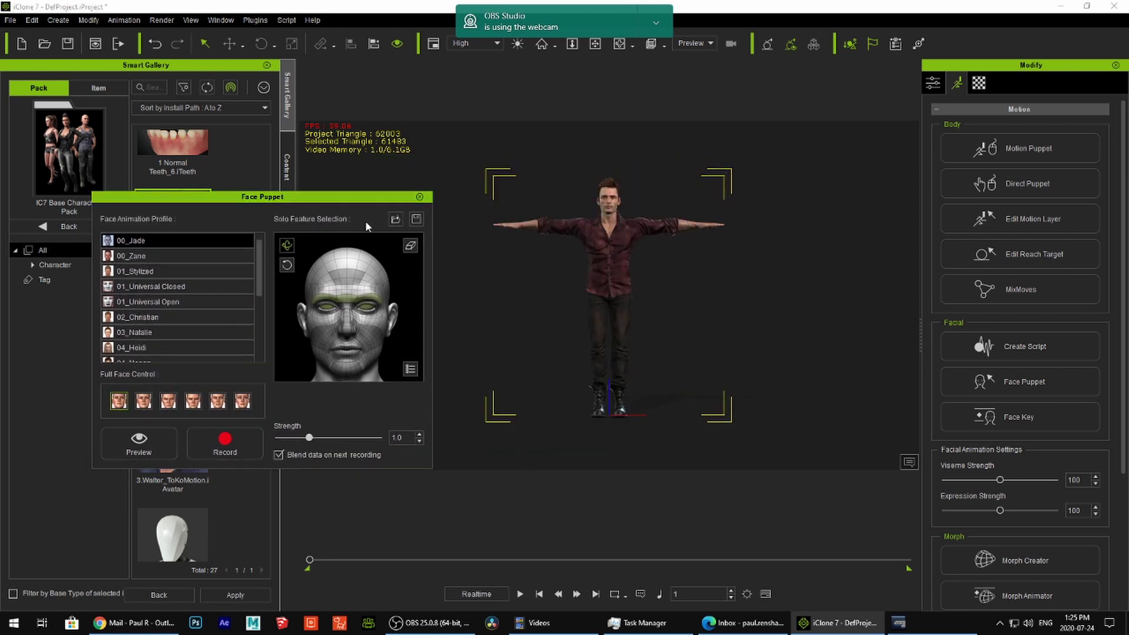
key(f)
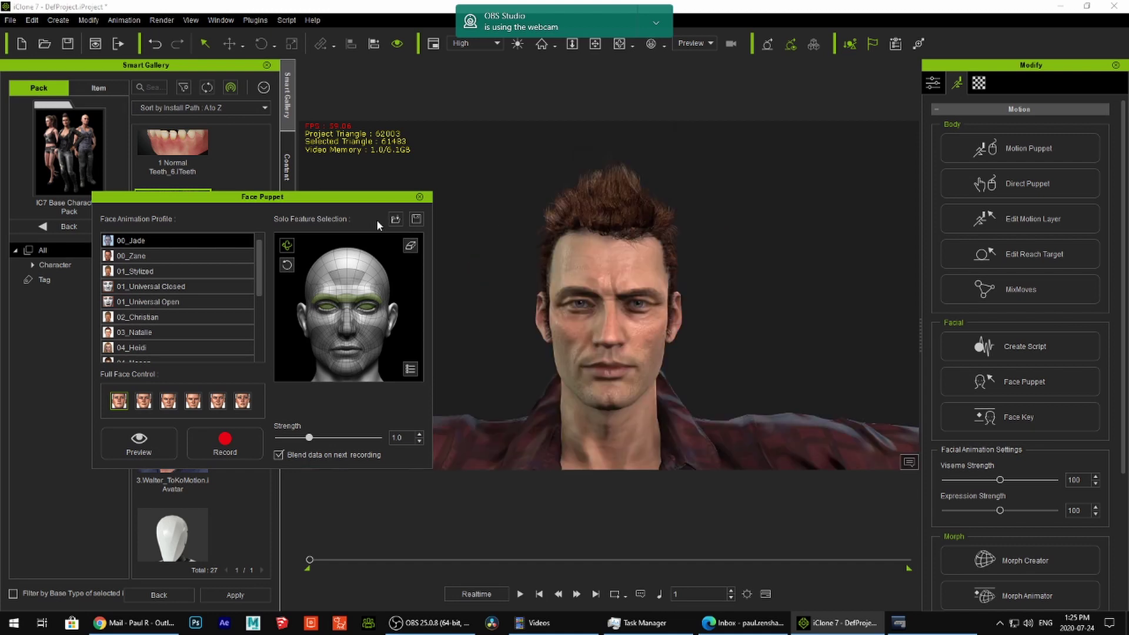
Try the jaw, cheeks and mouth as solo features
click(345, 369)
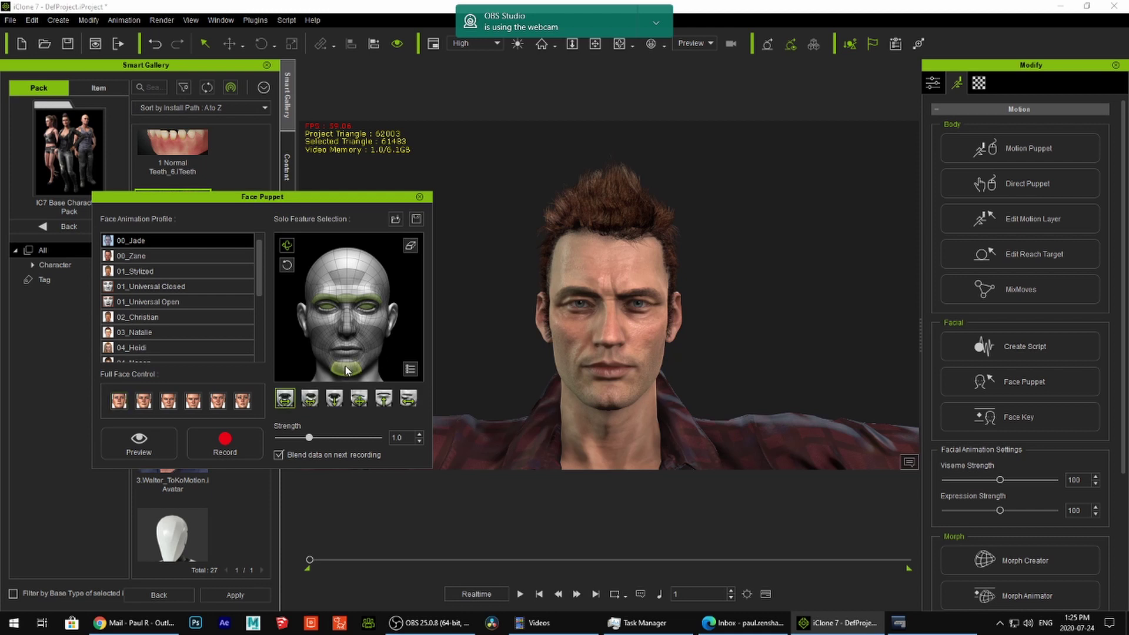
click(368, 334)
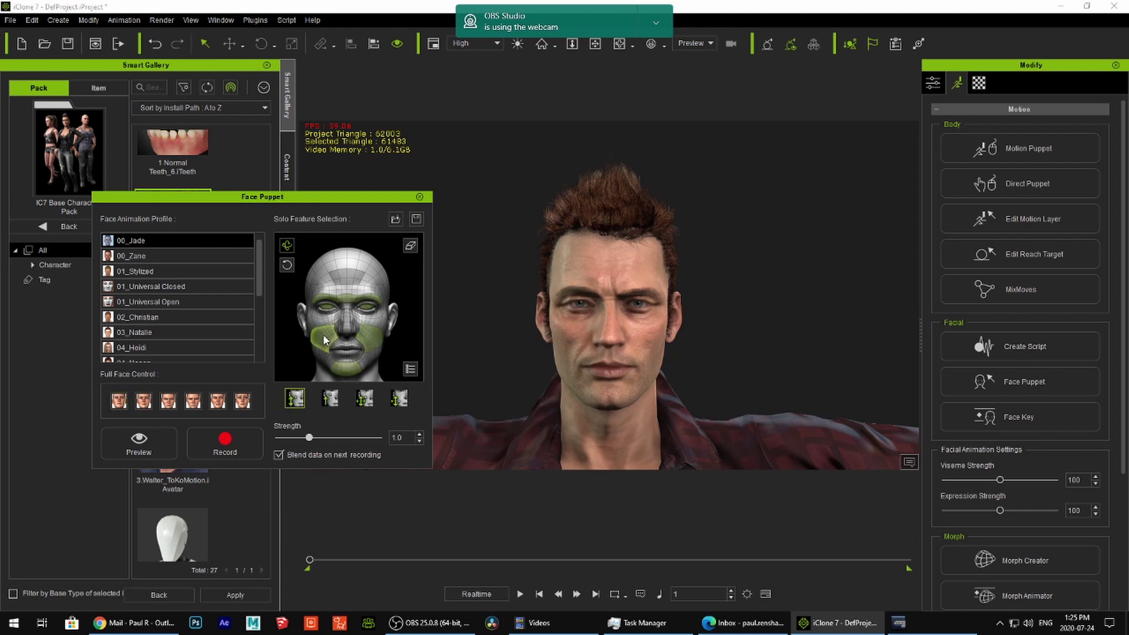
click(347, 351)
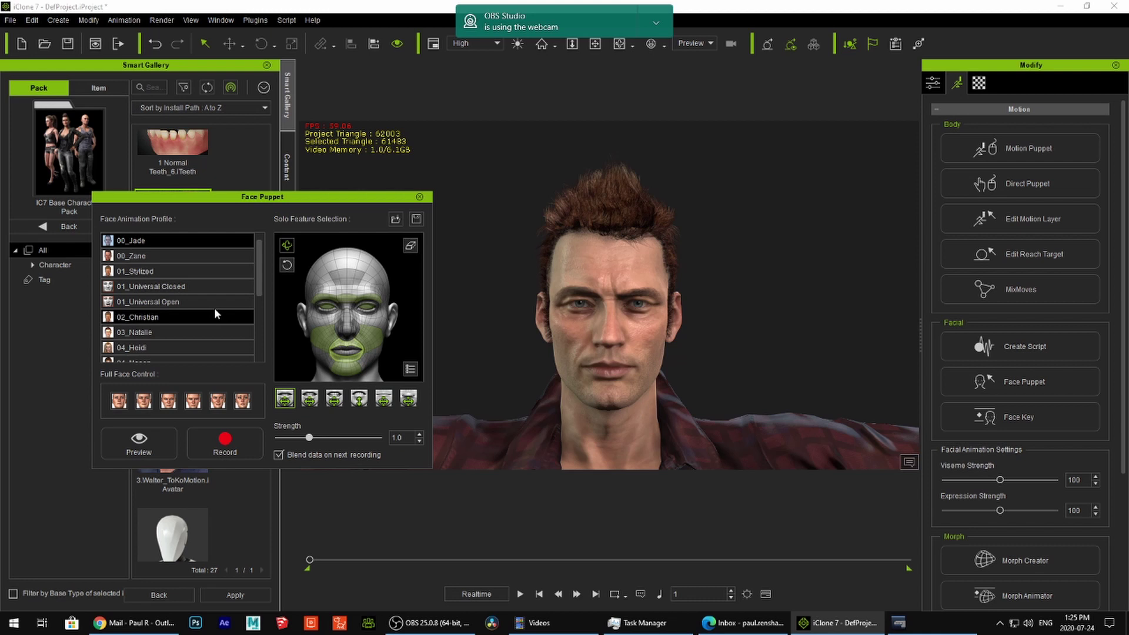
Browse the face profiles and settle on 00_Zane
click(190, 270)
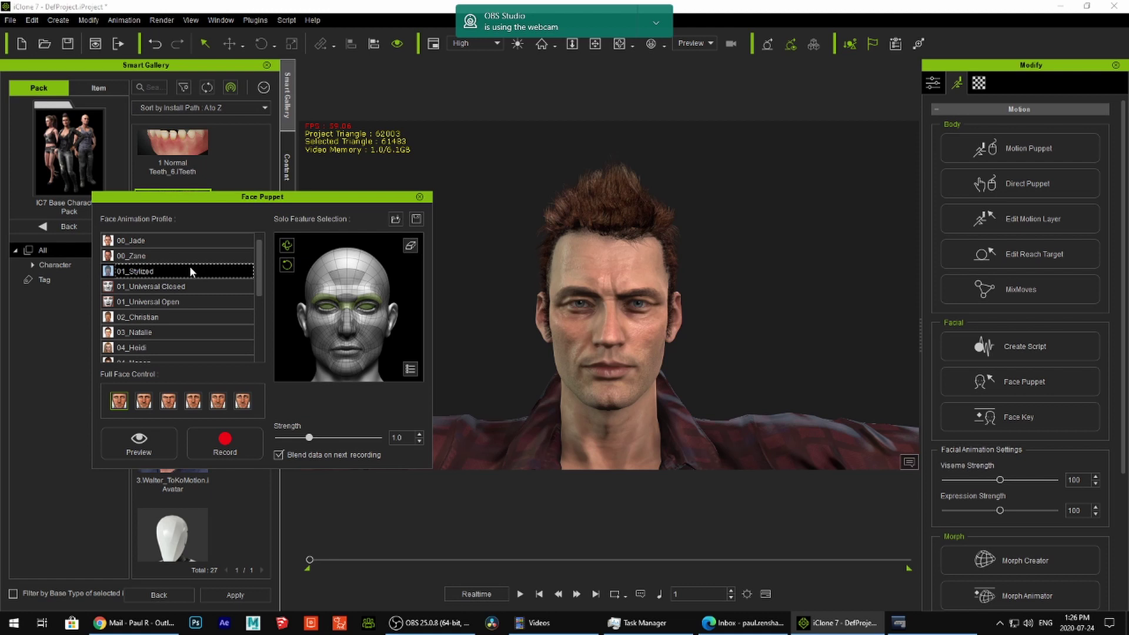
click(189, 316)
click(189, 331)
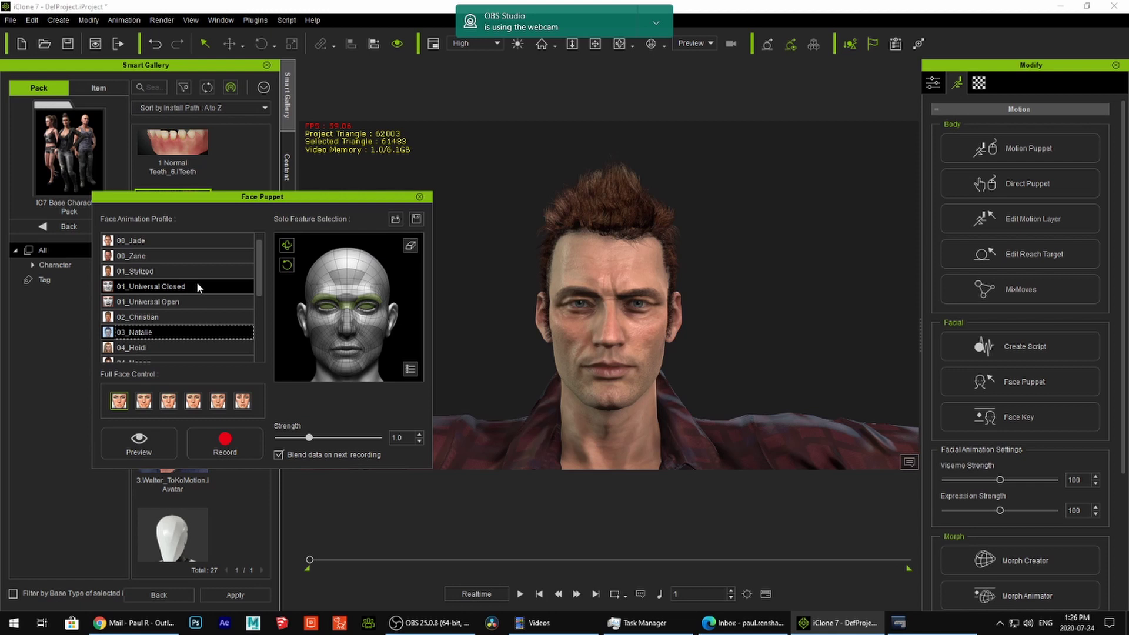
click(184, 241)
click(184, 257)
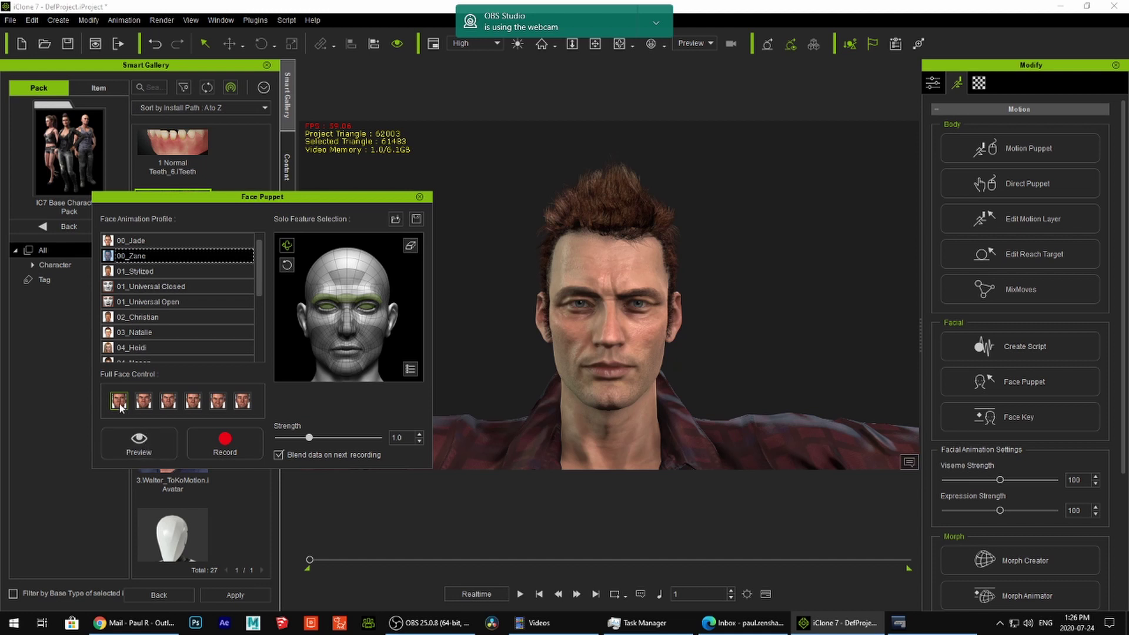
Preview the face puppeteering, then choose the smiling full-face preset at strength 1.6
click(152, 439)
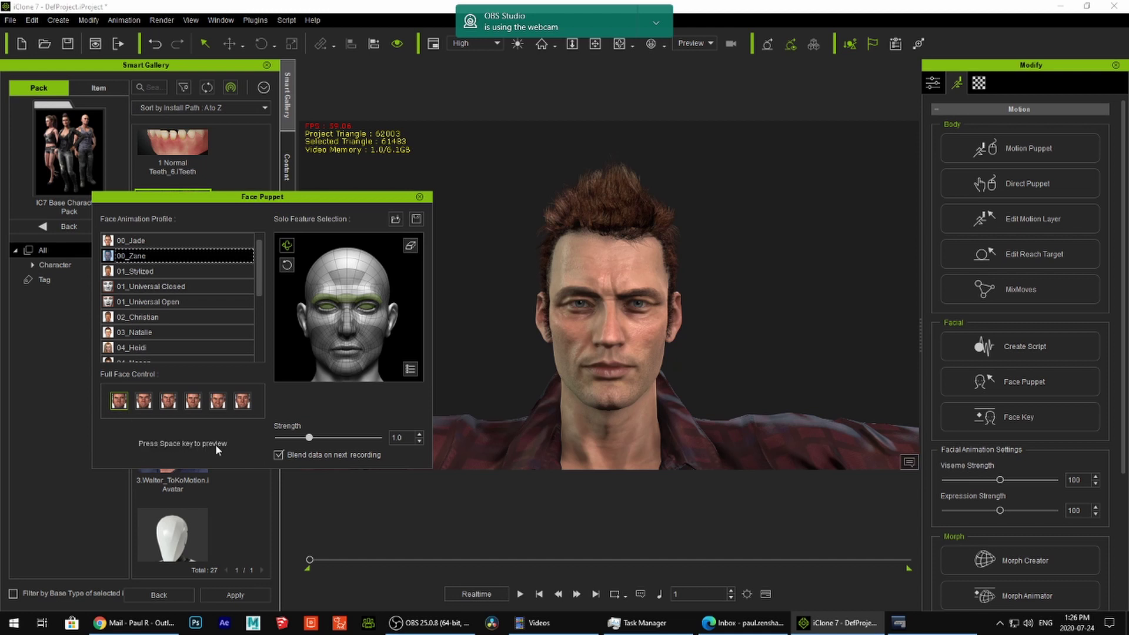
key(space)
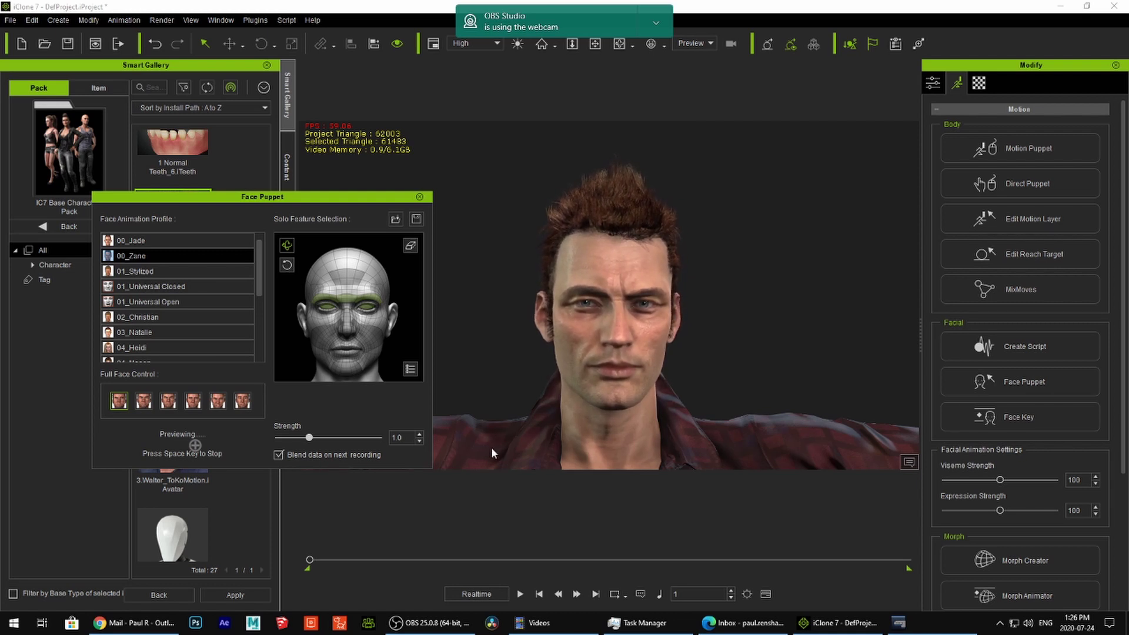
key(space)
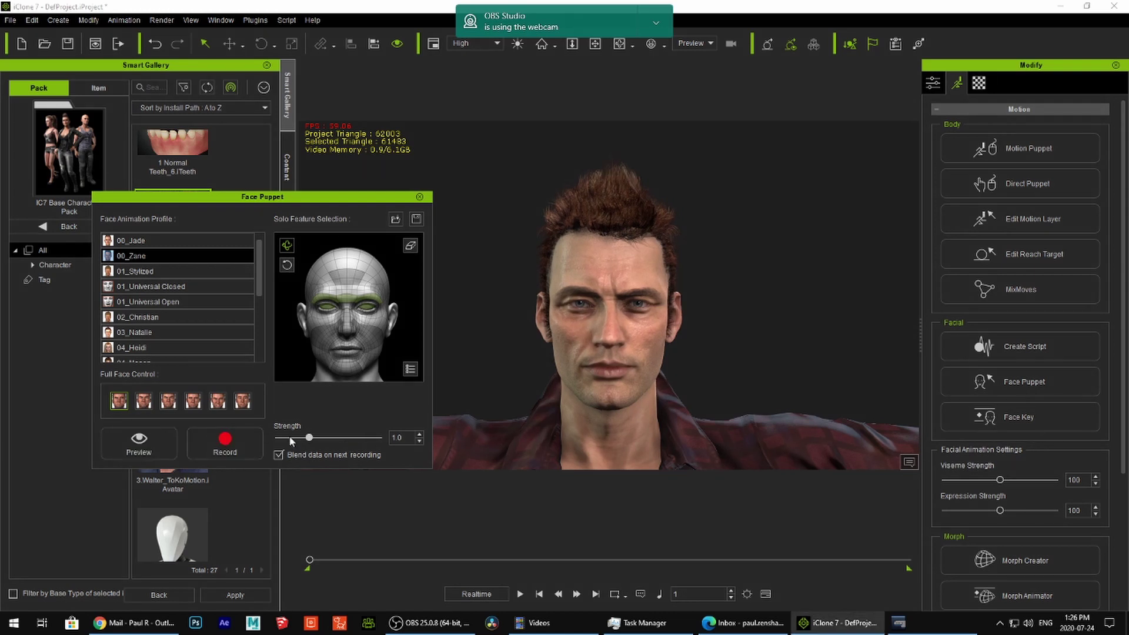
click(144, 402)
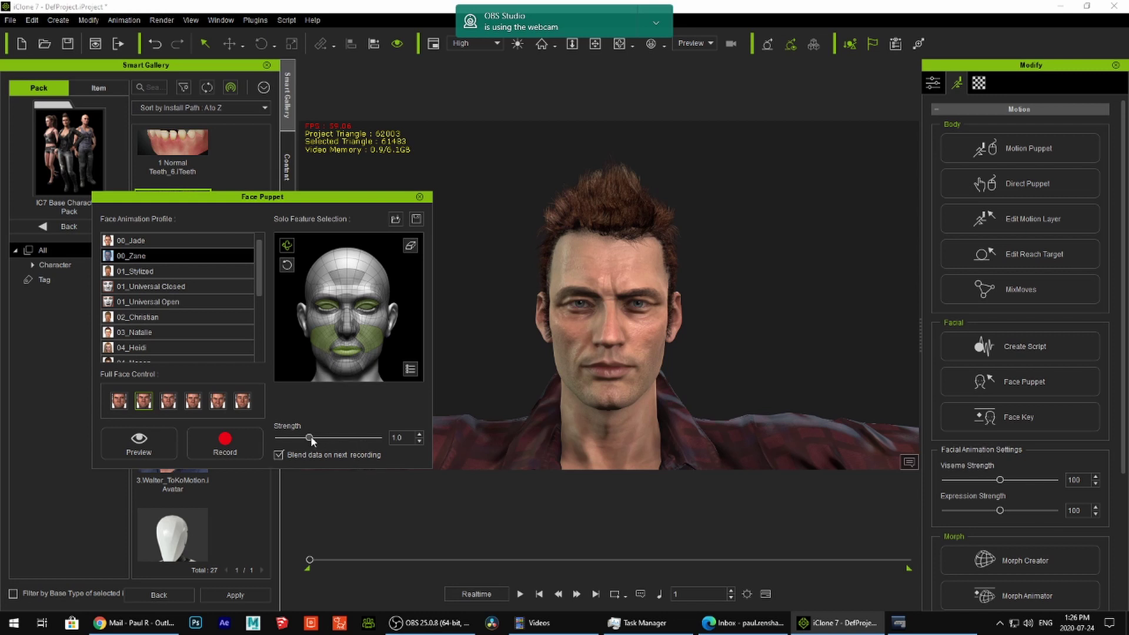
drag(312, 437, 333, 441)
Preview the smile, then switch to the third full-face preset and run it with playback
click(147, 442)
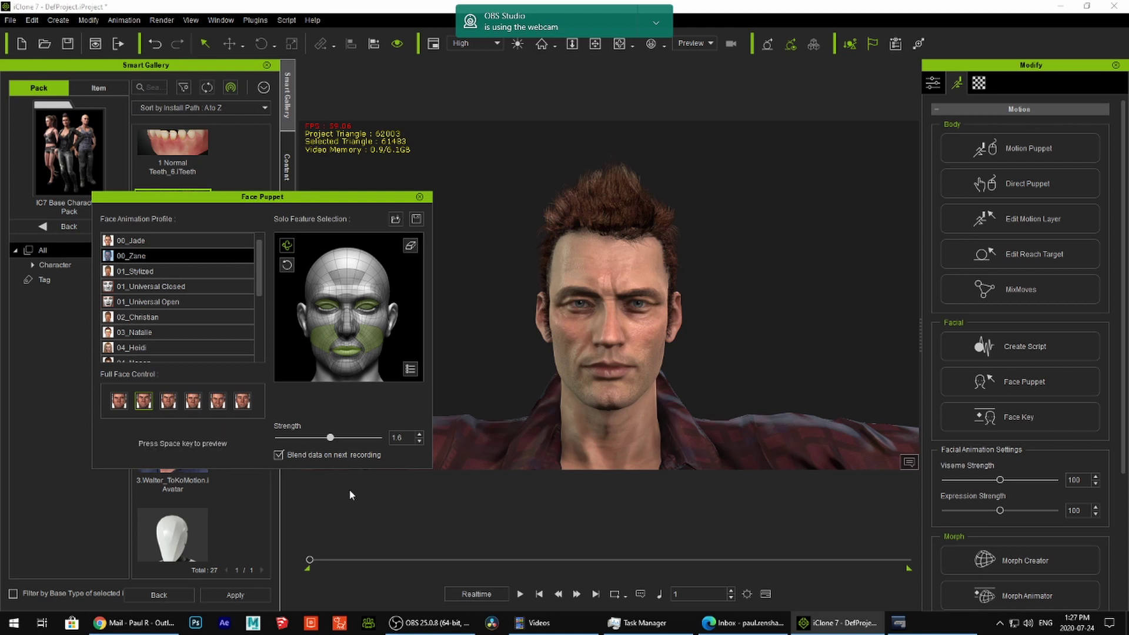
key(space)
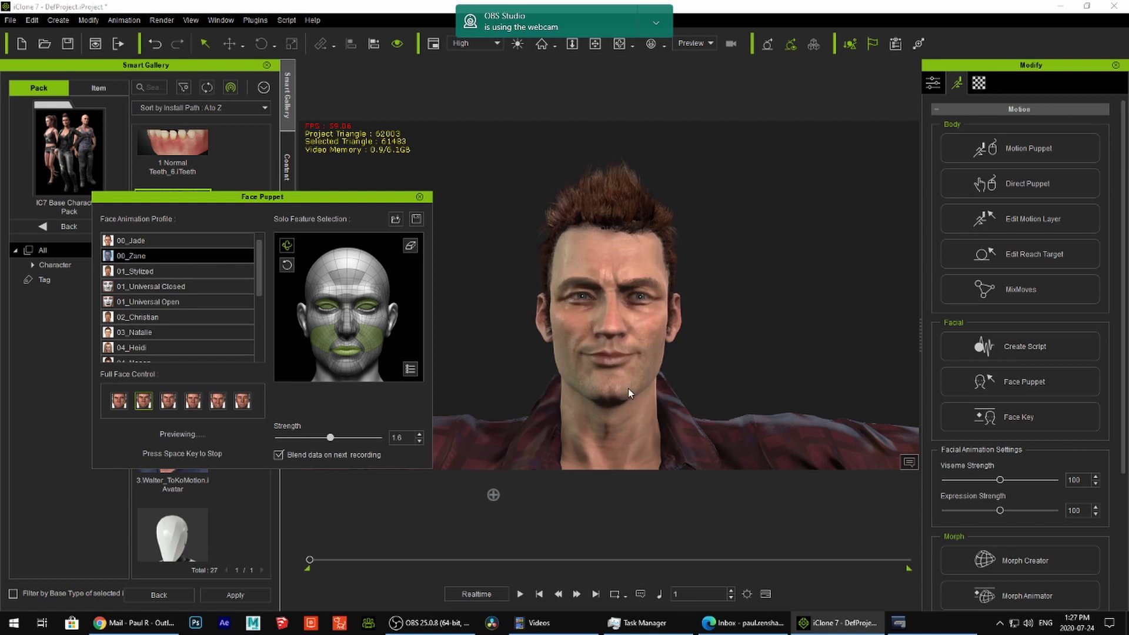
key(space)
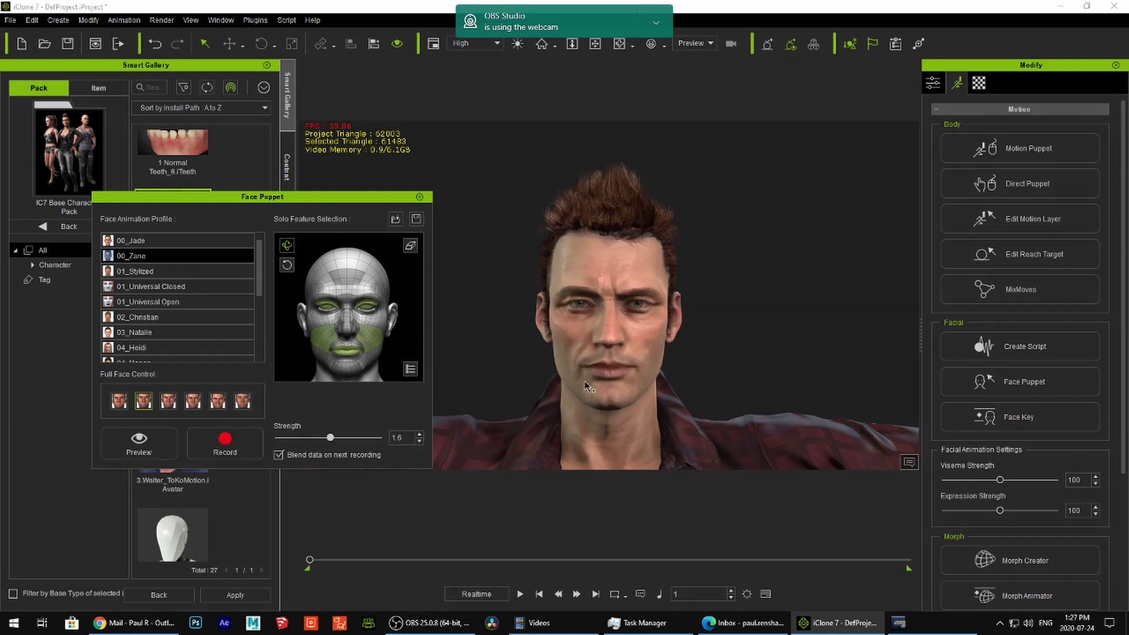
click(167, 398)
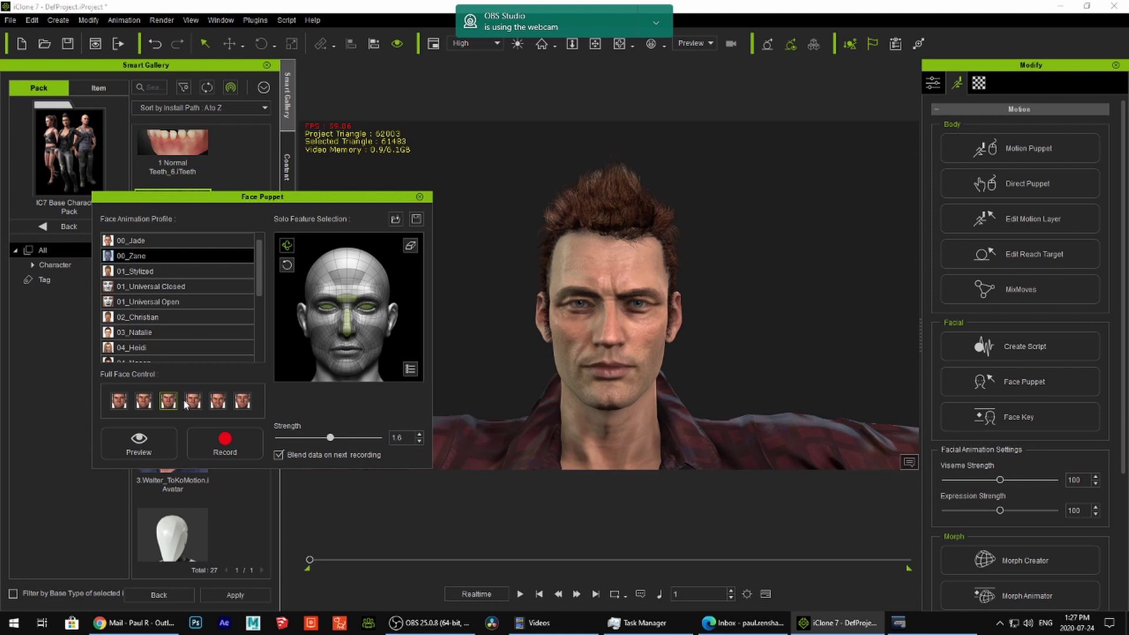
key(space)
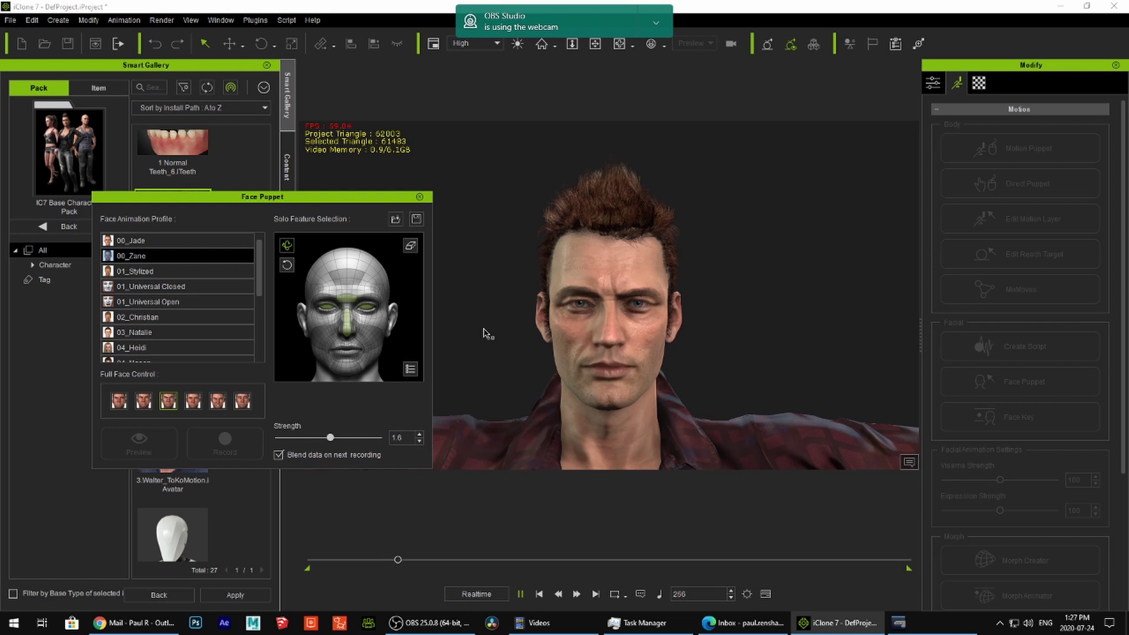
Switch Face Puppet to the Sad full-face preset and preview it up to frame 1085
key(space)
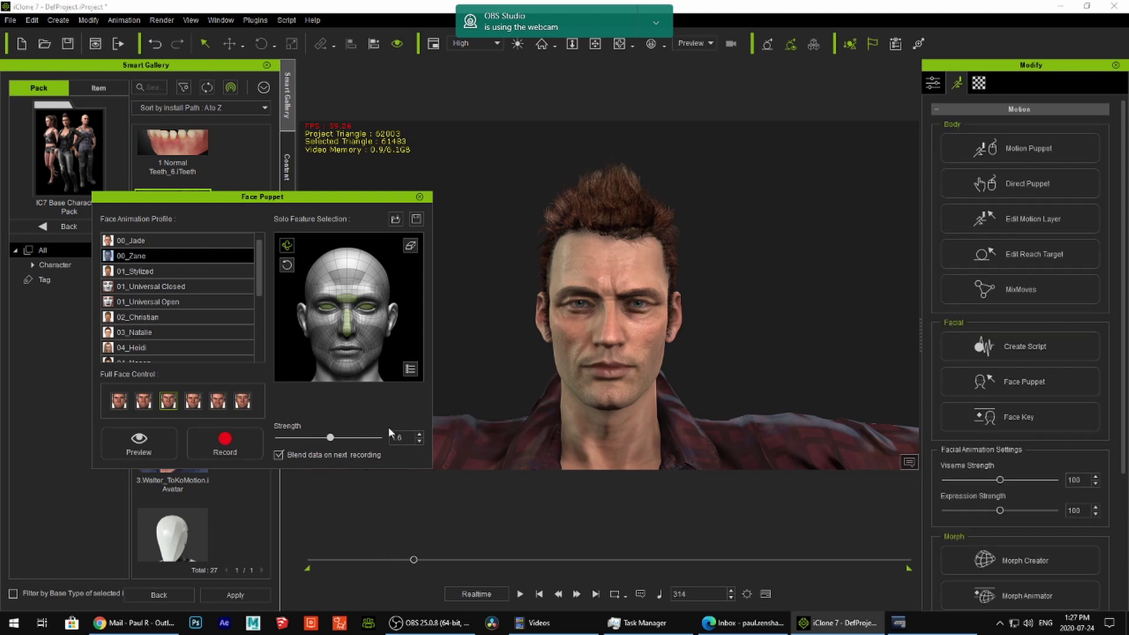
click(194, 402)
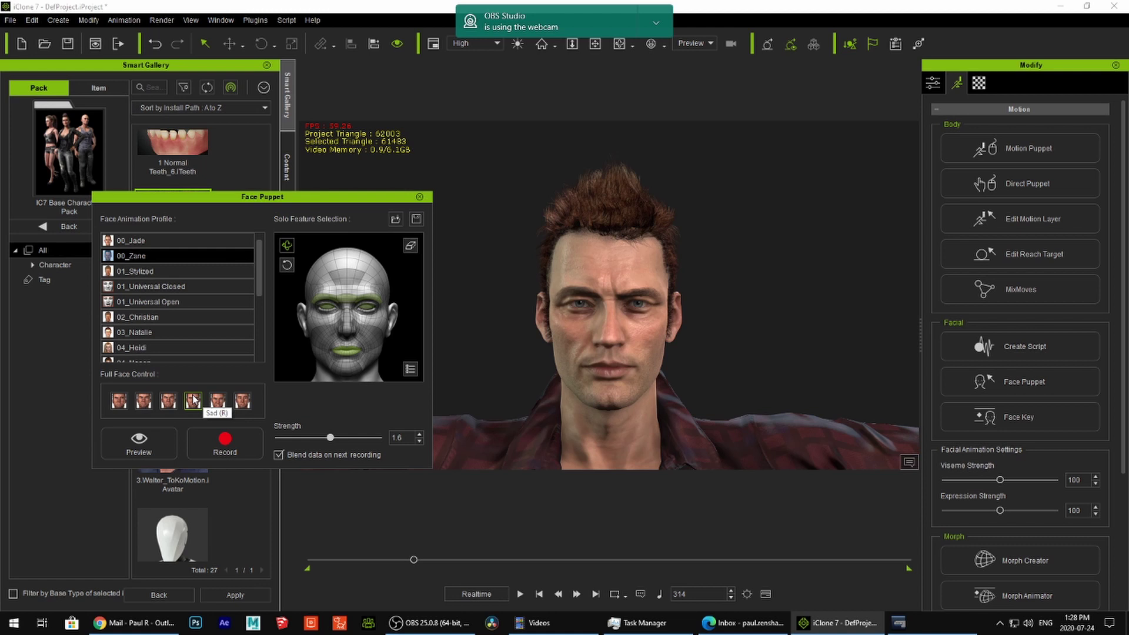
click(193, 400)
key(space)
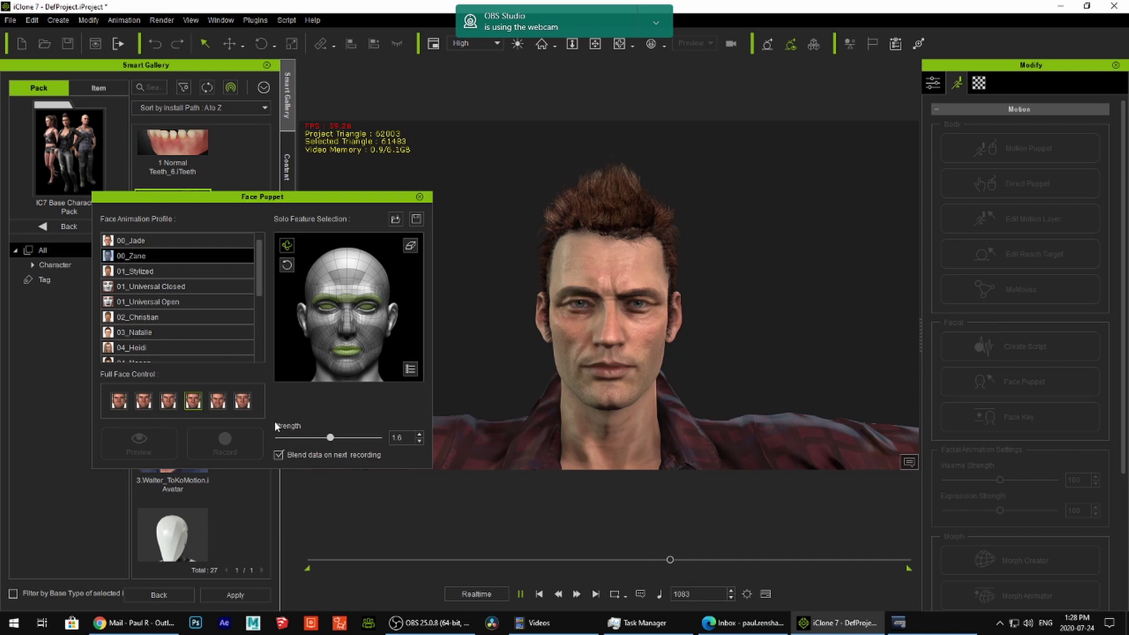
key(space)
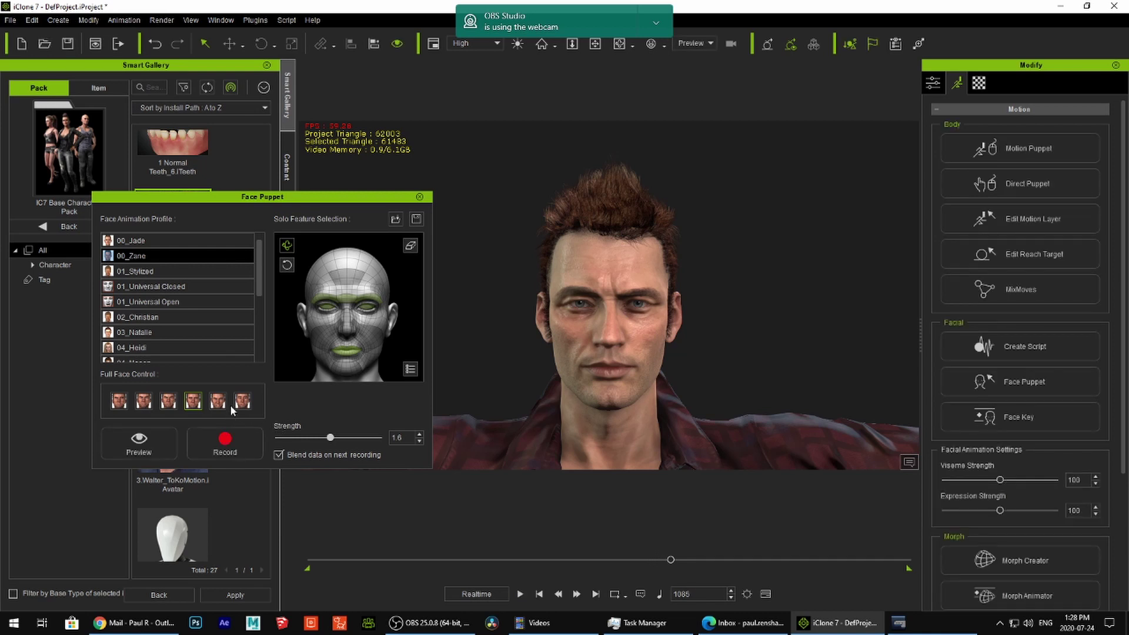
Solo both cheeks in Face Puppet and preview the cheek puppeteering at strength 1.6
click(363, 337)
click(316, 336)
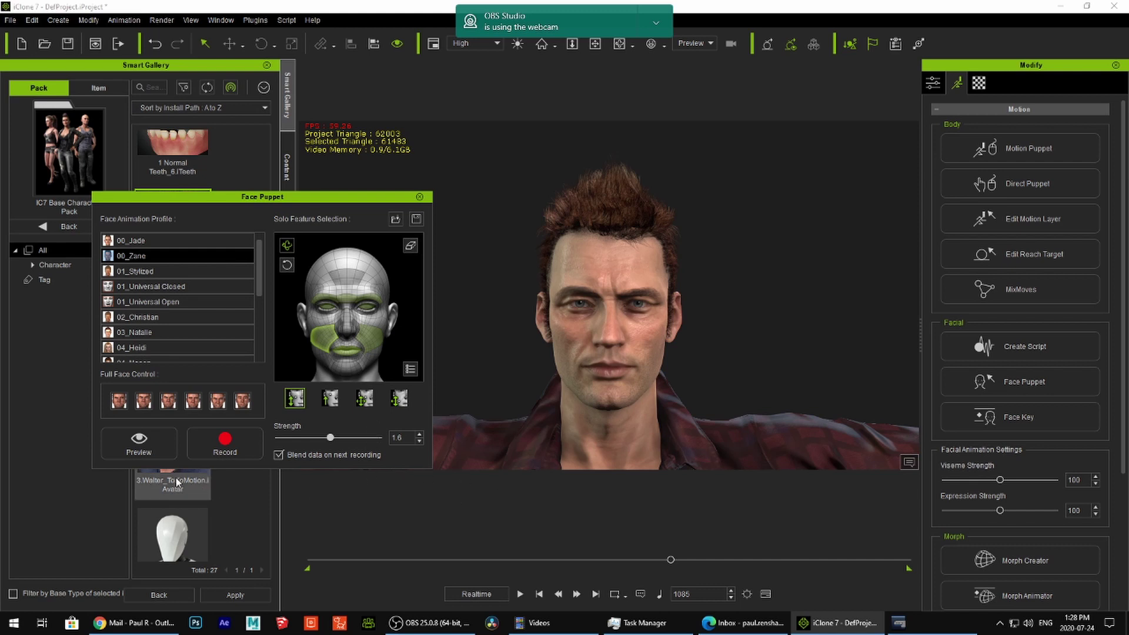
click(150, 447)
key(space)
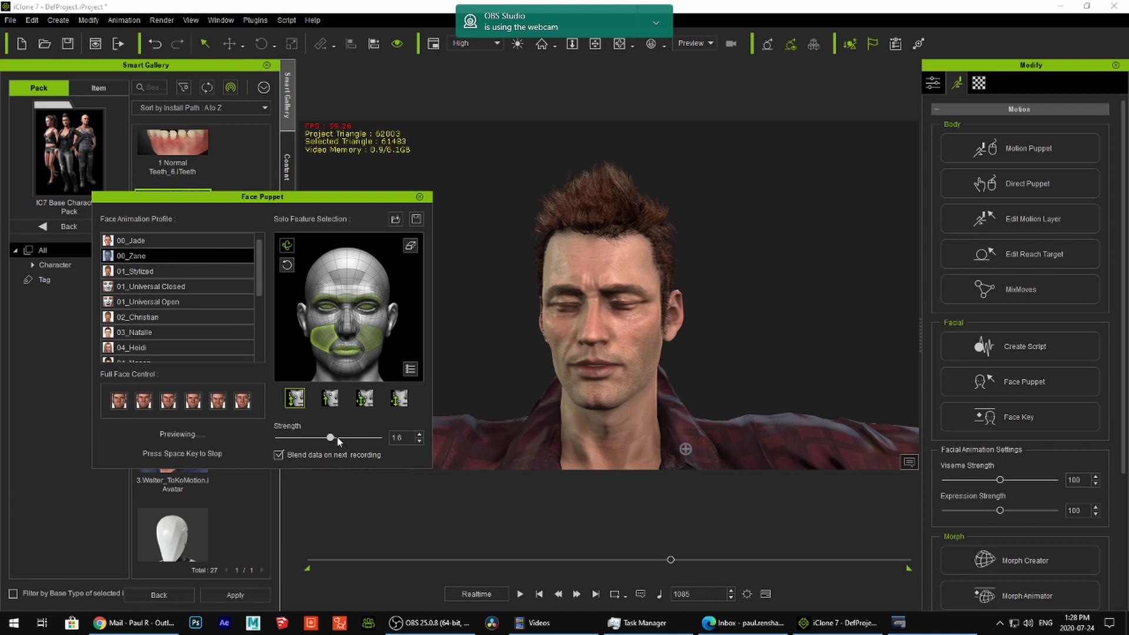
key(space)
Raise puppeteering strength to 2.1 and preview the cheeks again
drag(332, 438, 343, 438)
click(161, 444)
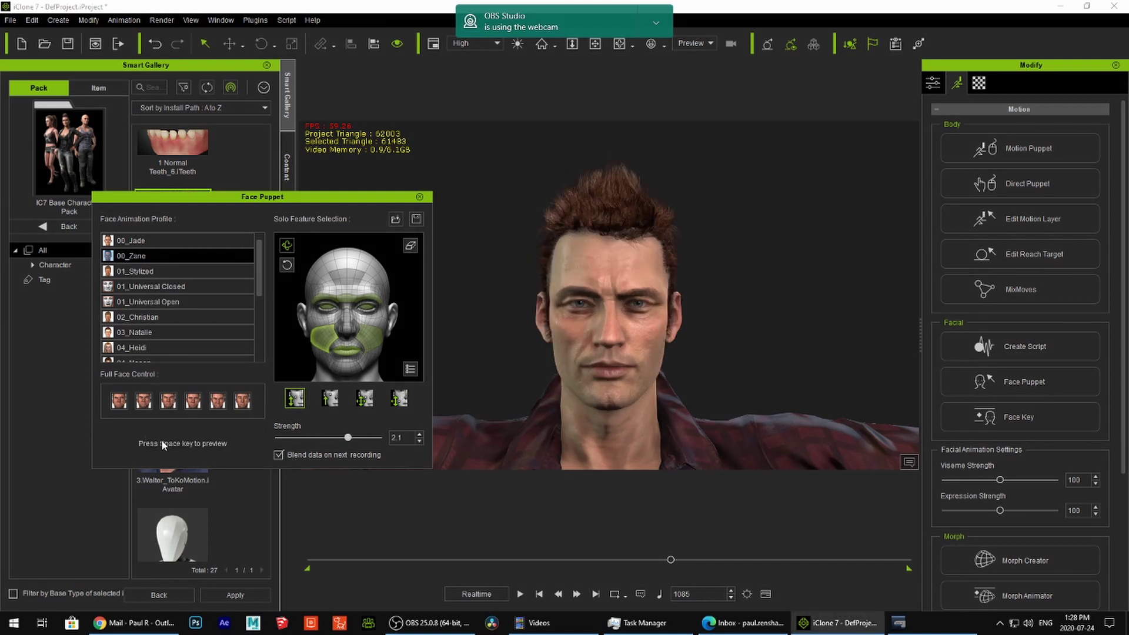
key(space)
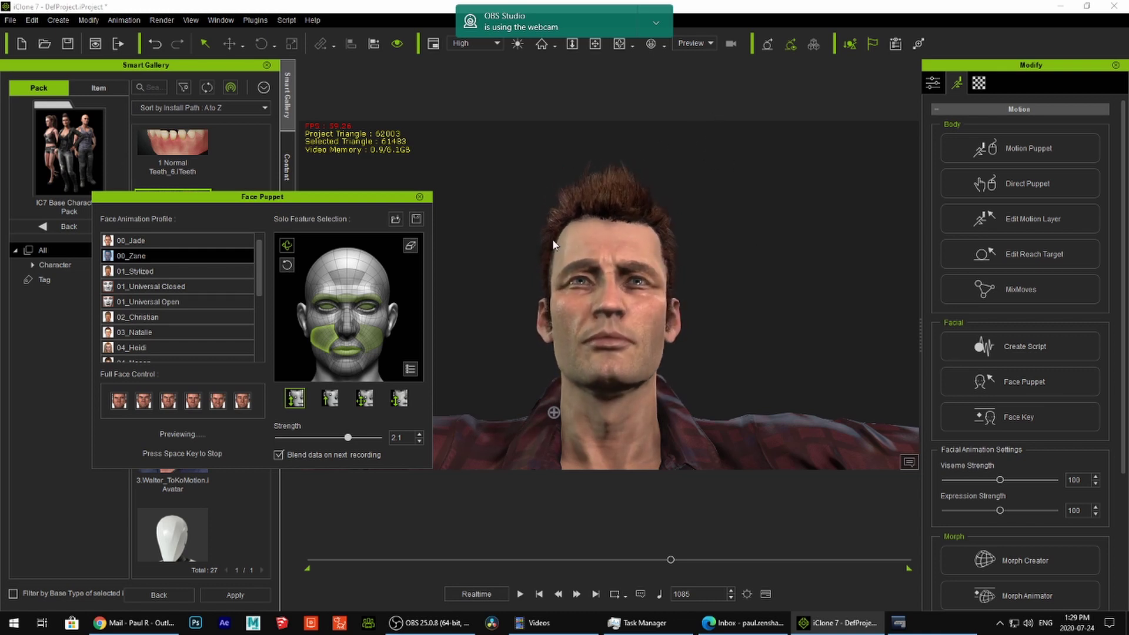
key(space)
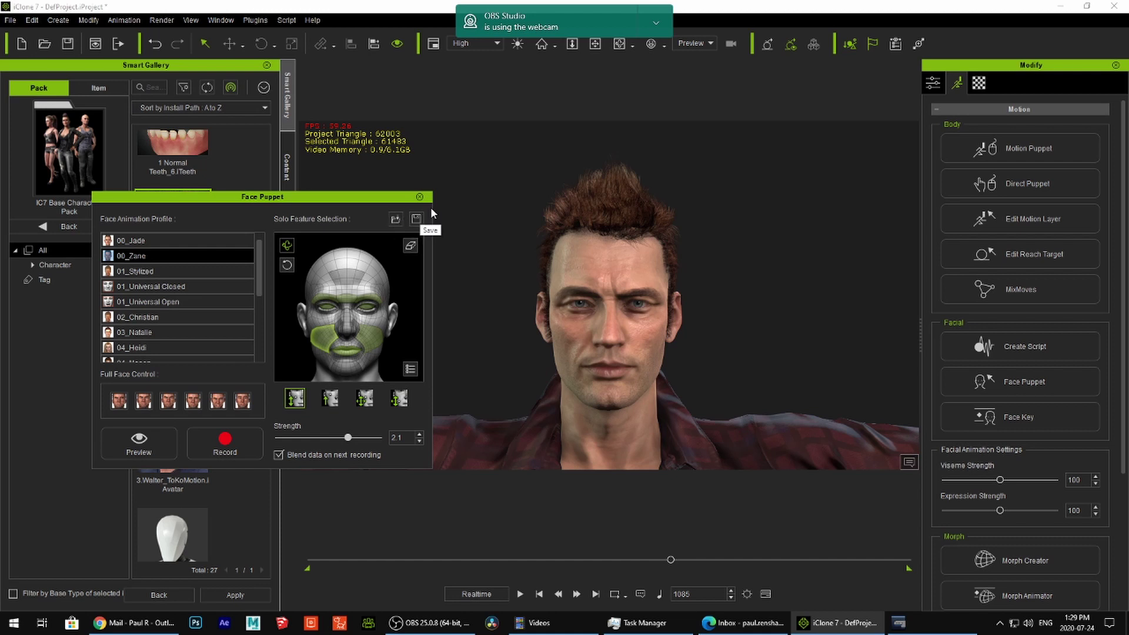
click(420, 197)
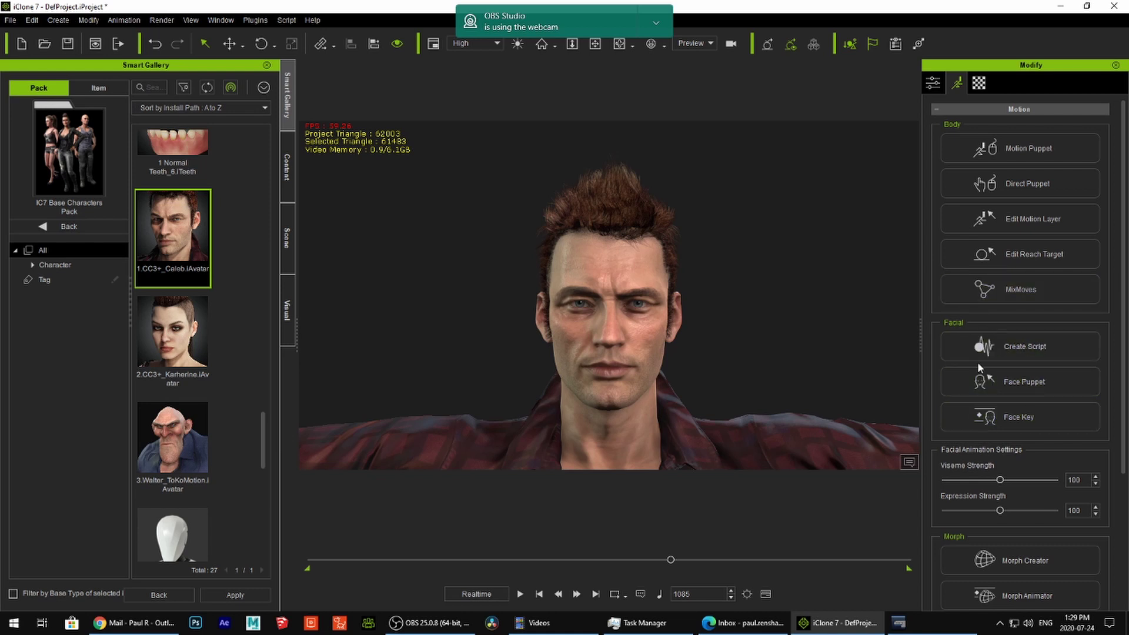
scroll(986, 380, down, 3)
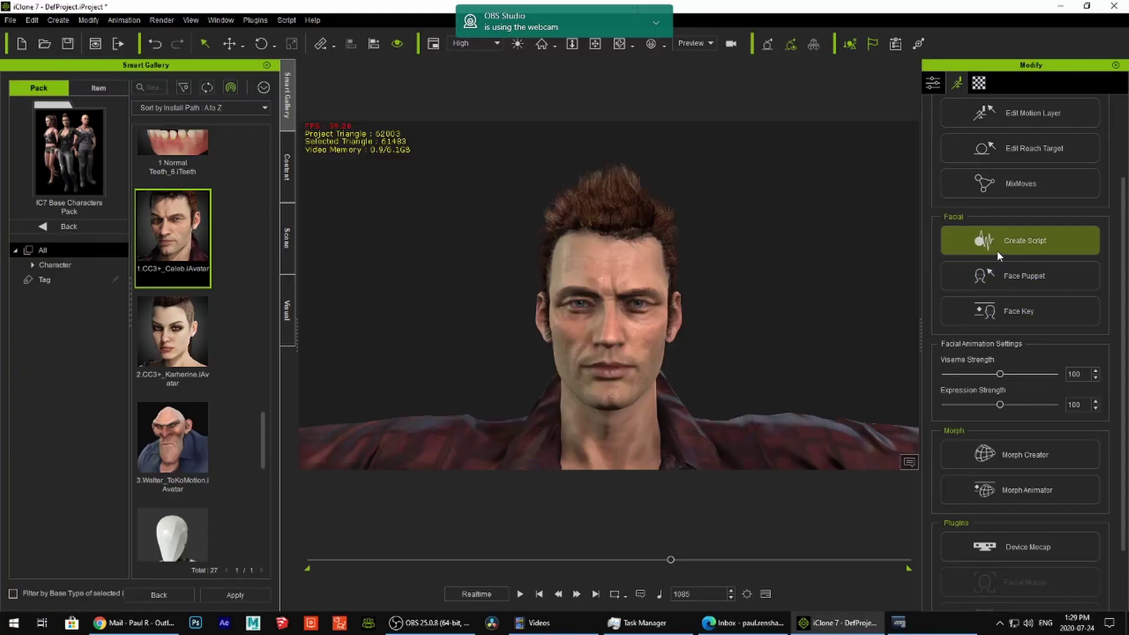
Record a short microphone voice take via Create Script > Record Voice, allowing mic access, then cancel
click(986, 241)
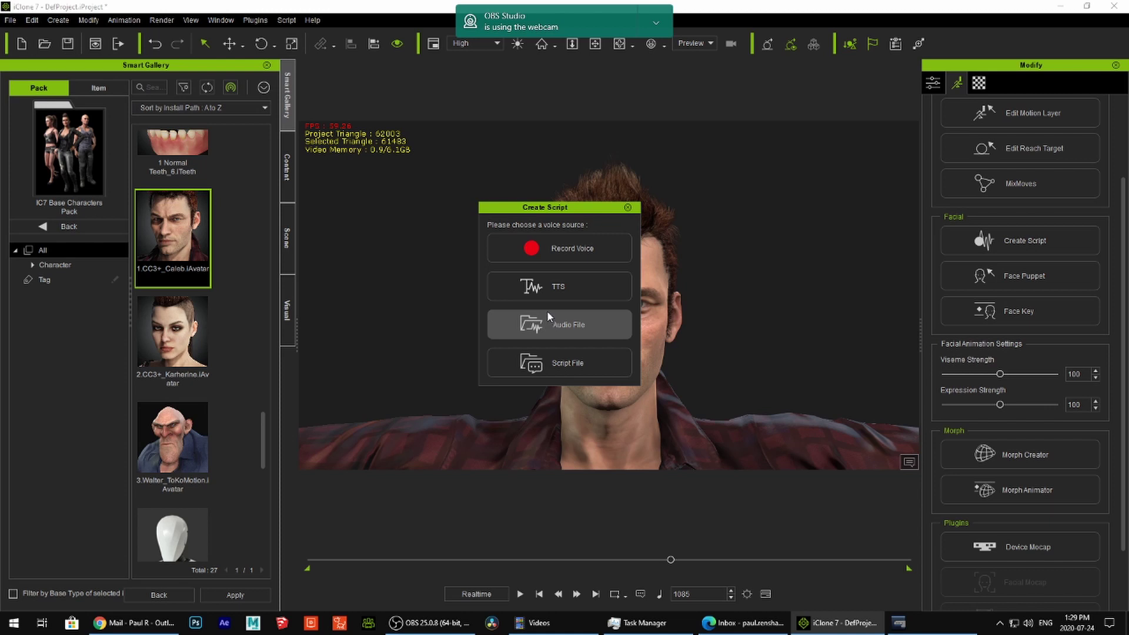
click(554, 249)
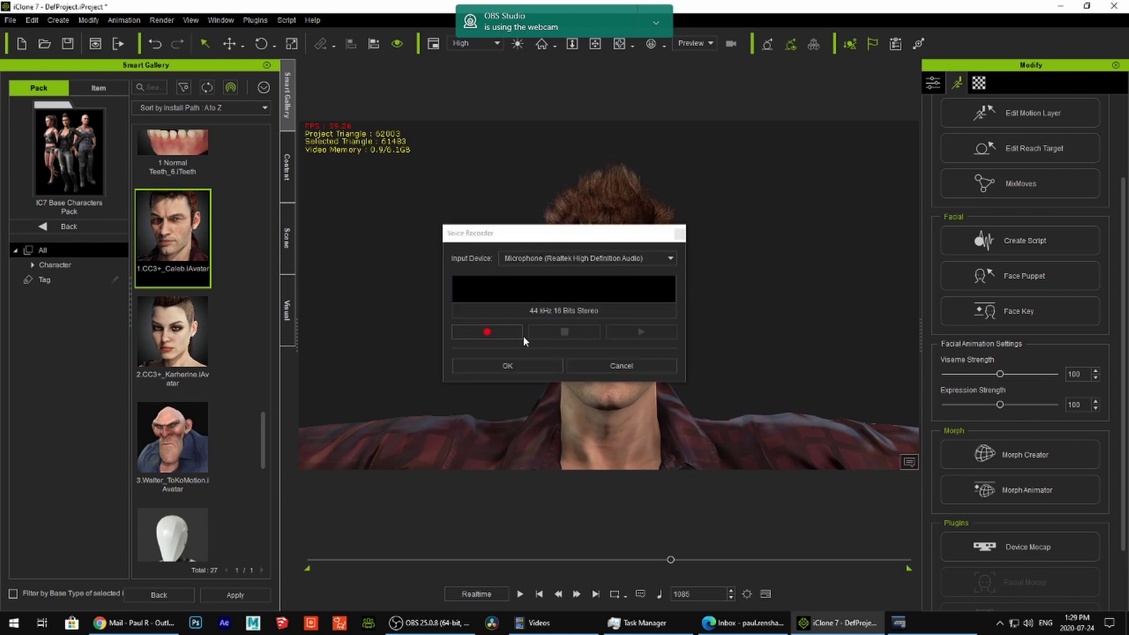
click(487, 332)
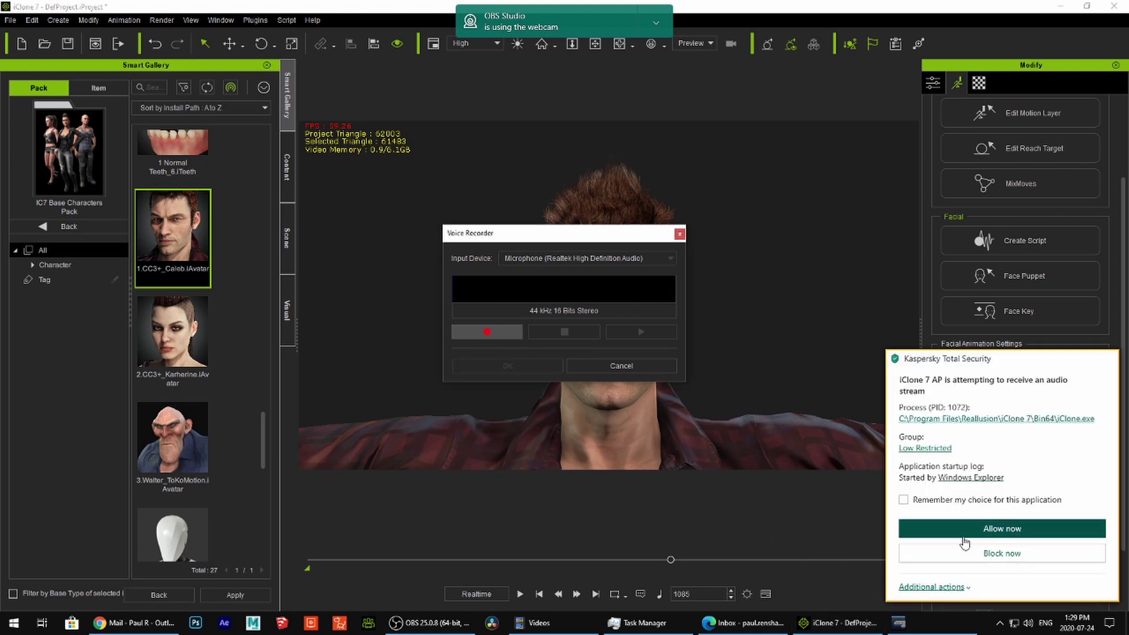
click(953, 529)
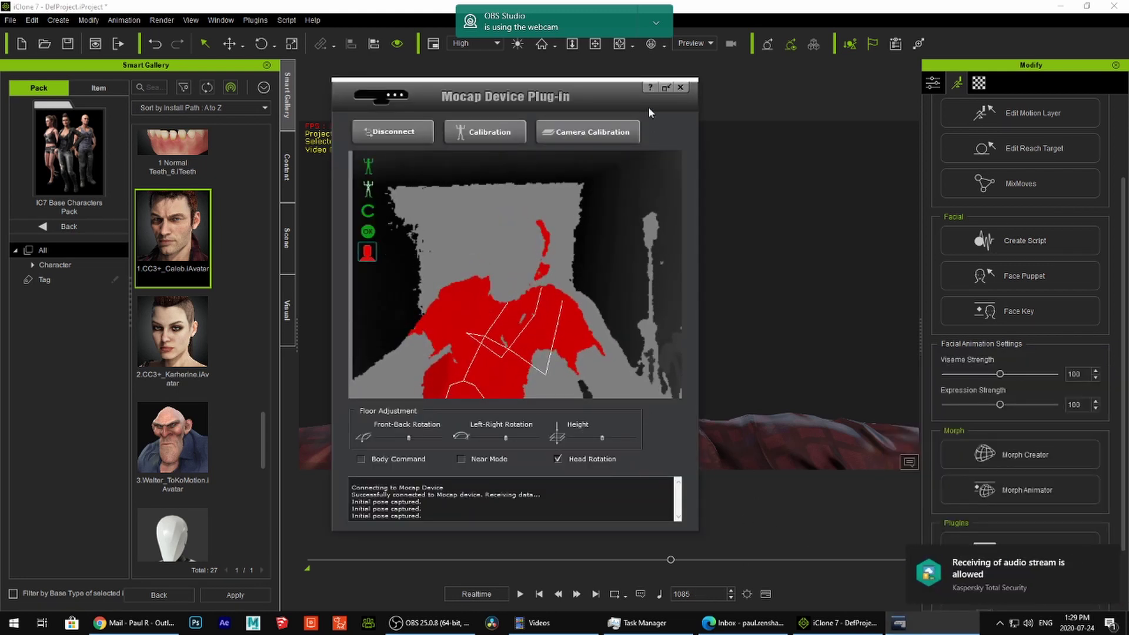
click(680, 88)
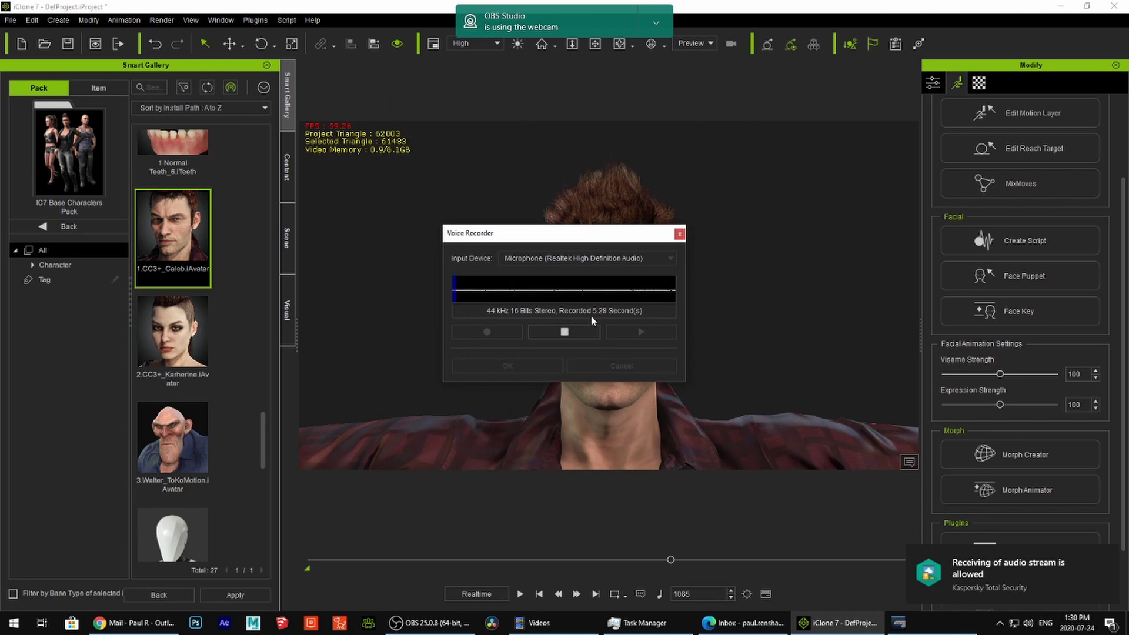
click(549, 333)
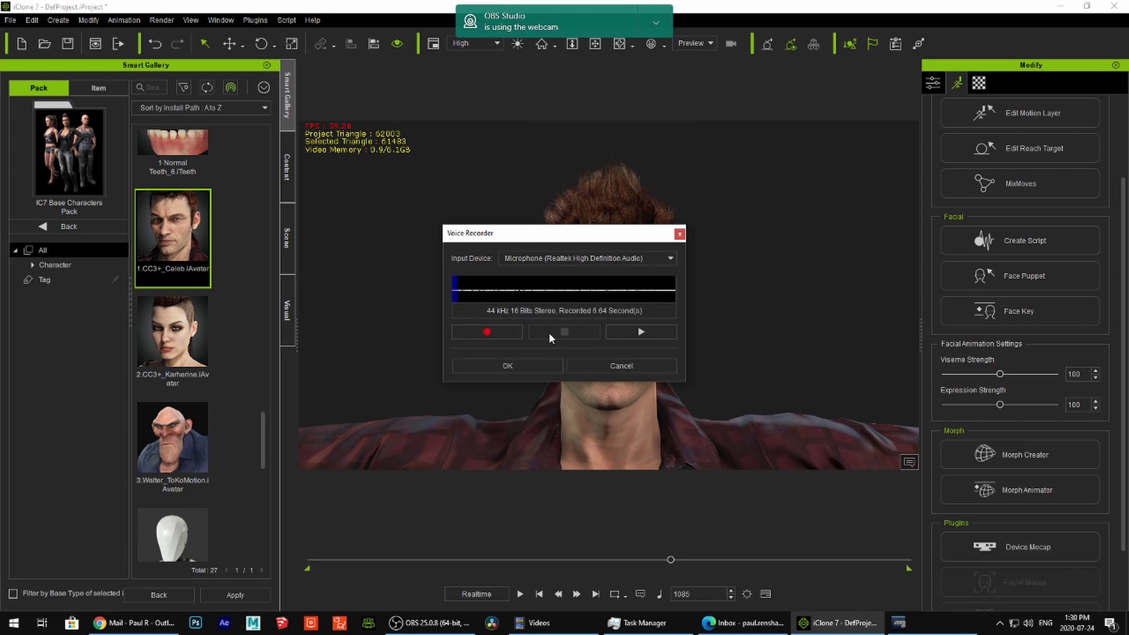
click(584, 365)
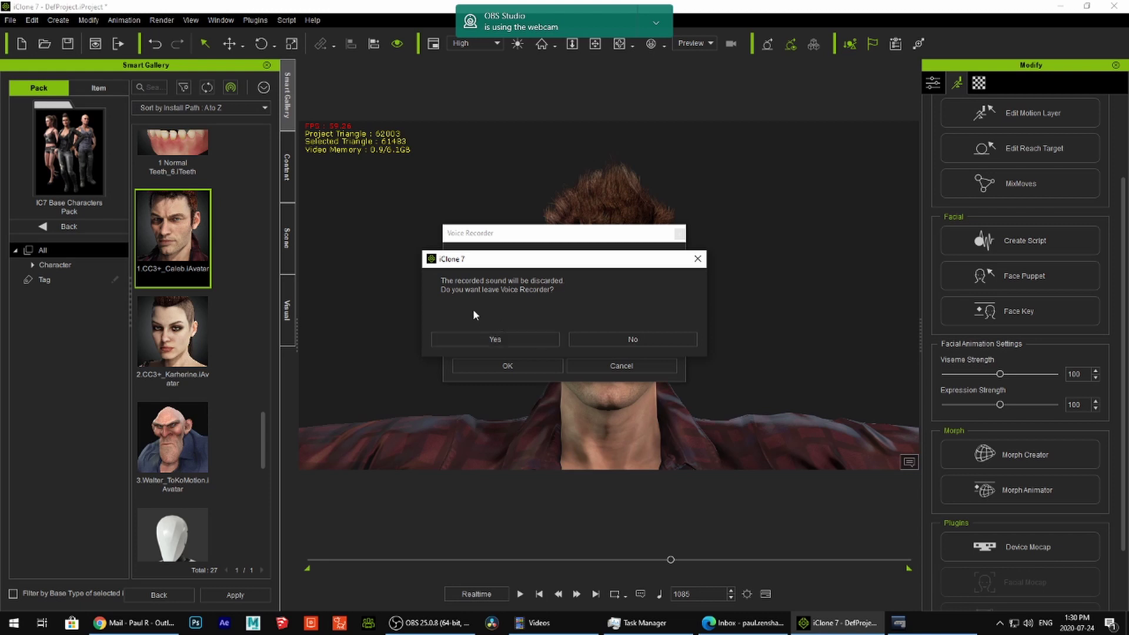
Stay in the Voice Recorder and record a new 15.20-second voice take
click(594, 336)
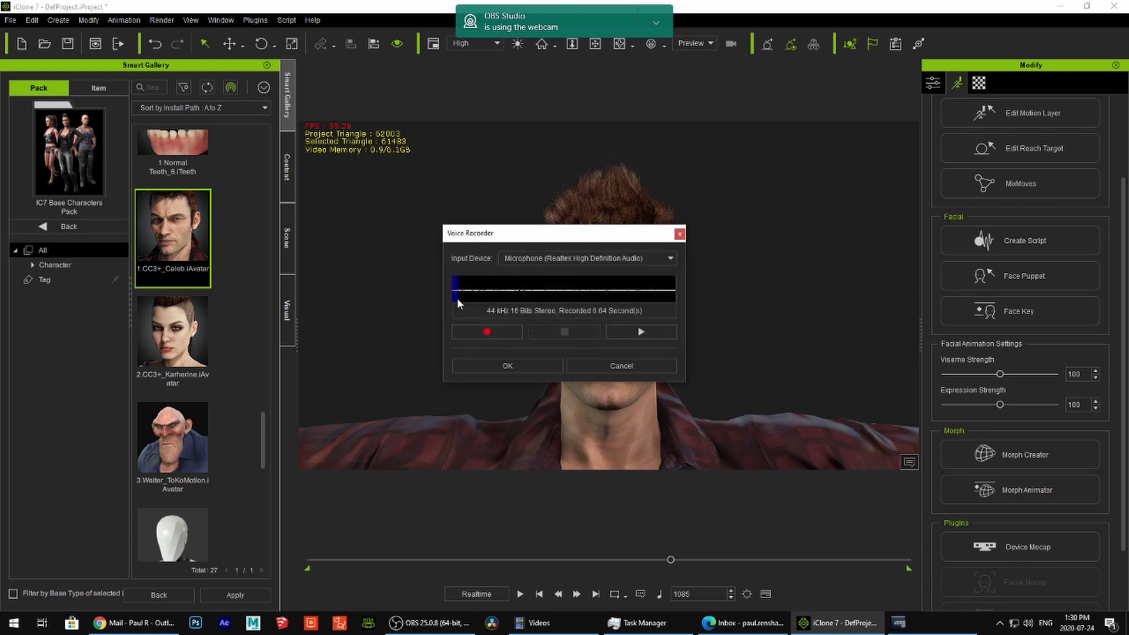
click(484, 332)
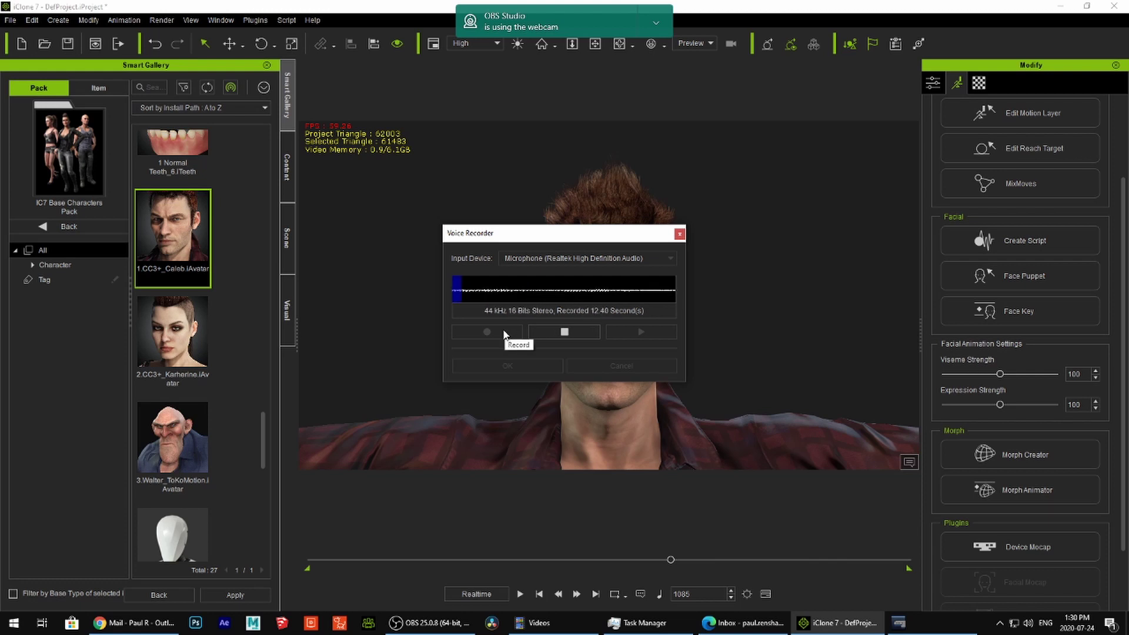
click(563, 333)
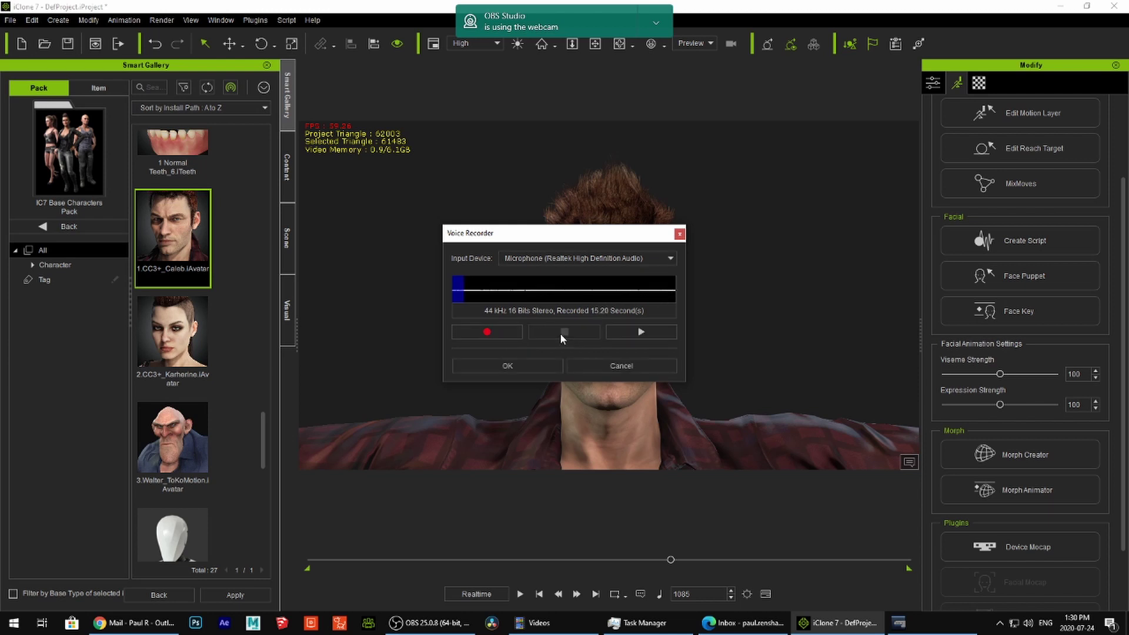
Replay the 15.20-second take and accept it with OK
click(629, 331)
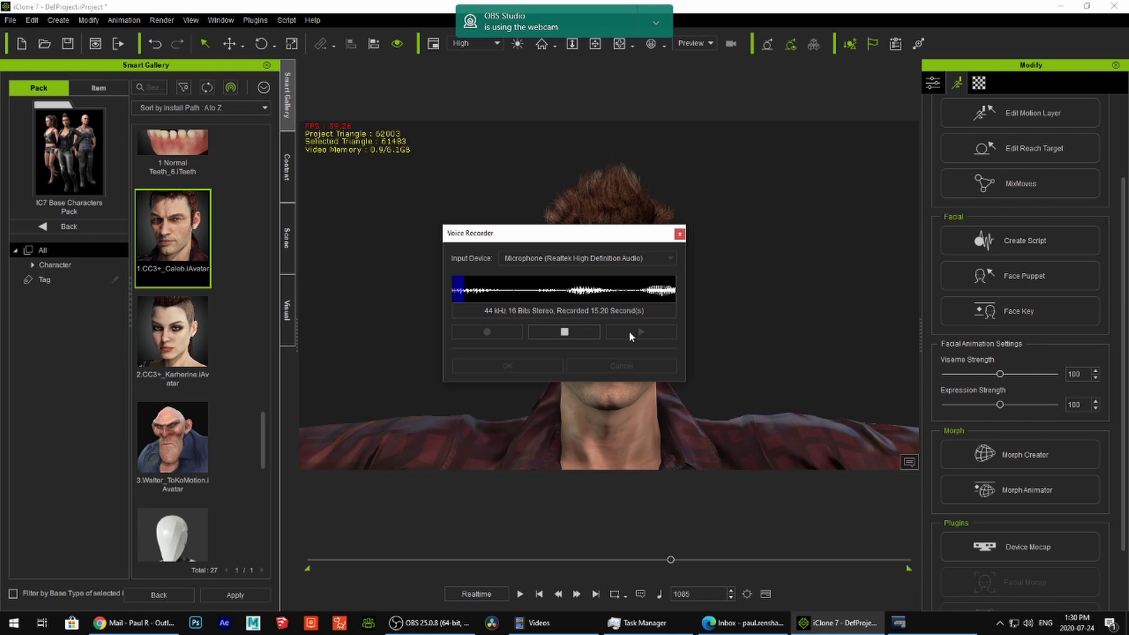
click(574, 332)
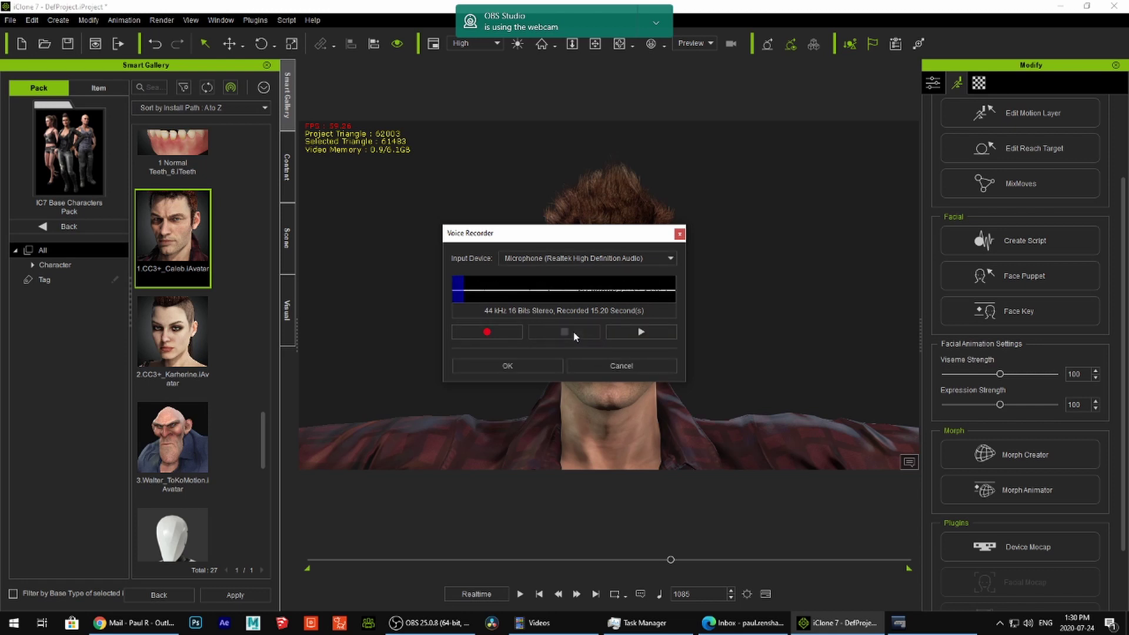
click(517, 362)
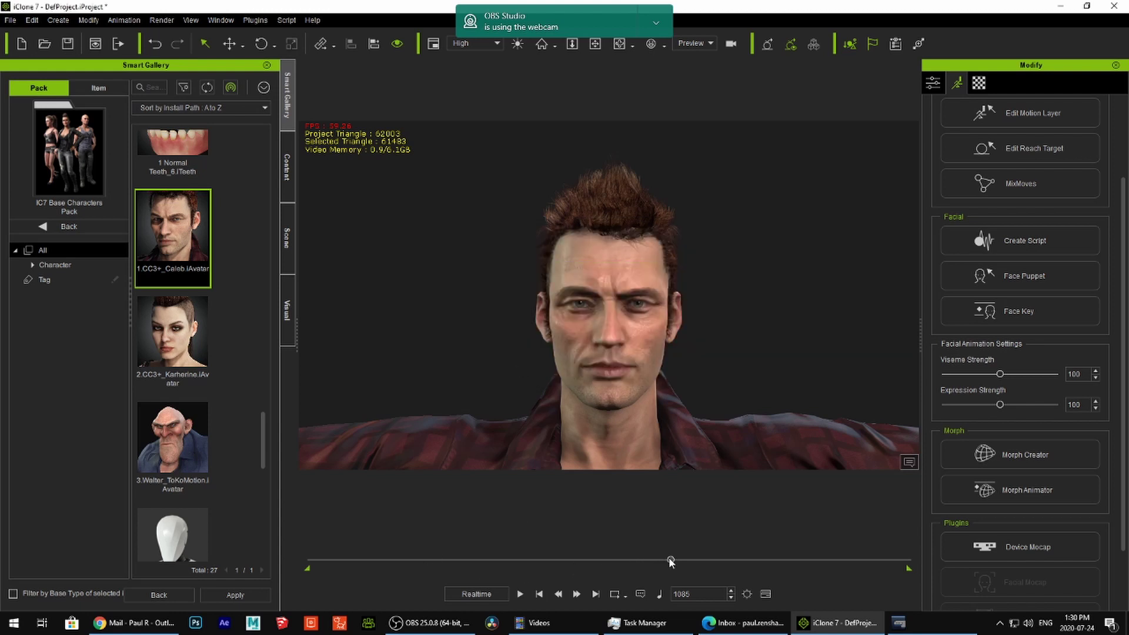
Scrub to around frame 152, play and pause the lip-synced clip, then check Vocal Volume
drag(513, 559, 335, 558)
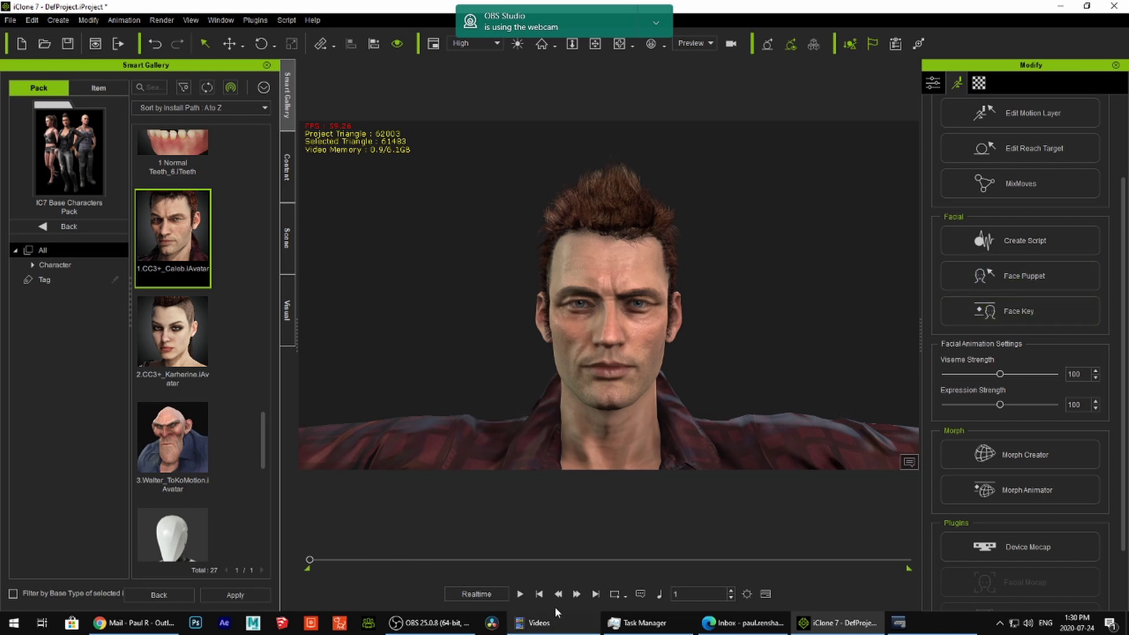
click(519, 594)
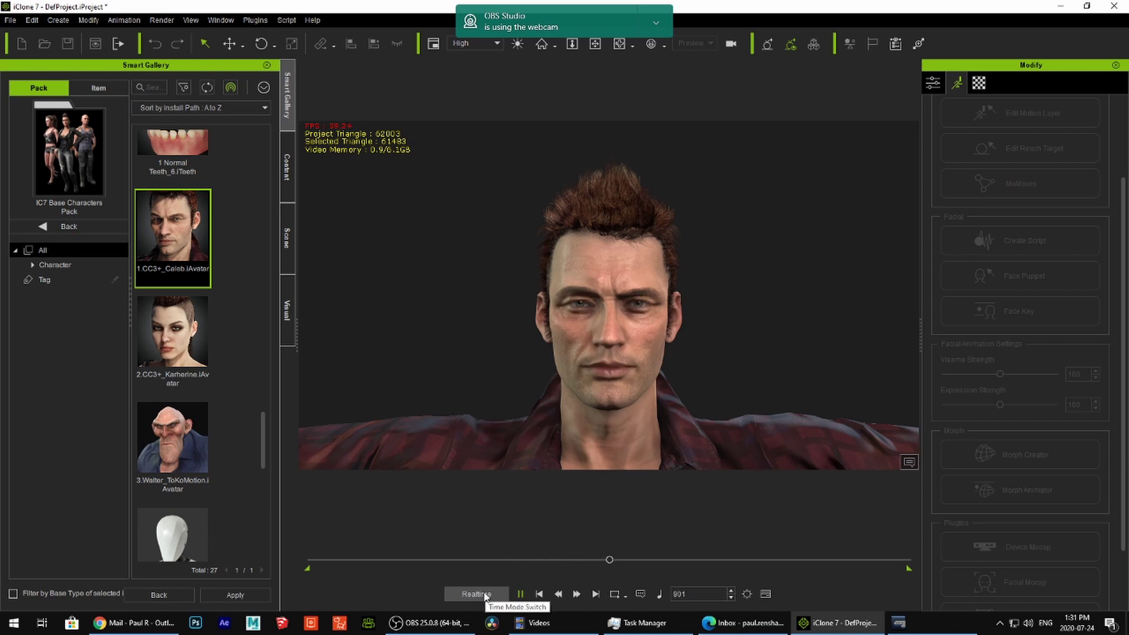
click(521, 594)
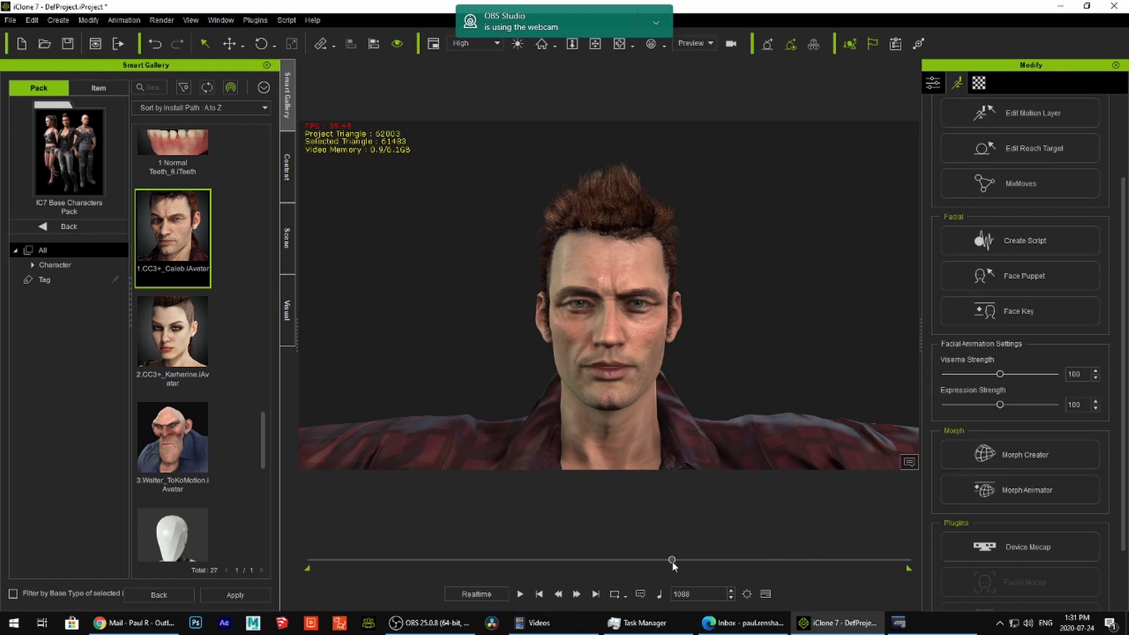
drag(672, 560, 325, 569)
click(641, 595)
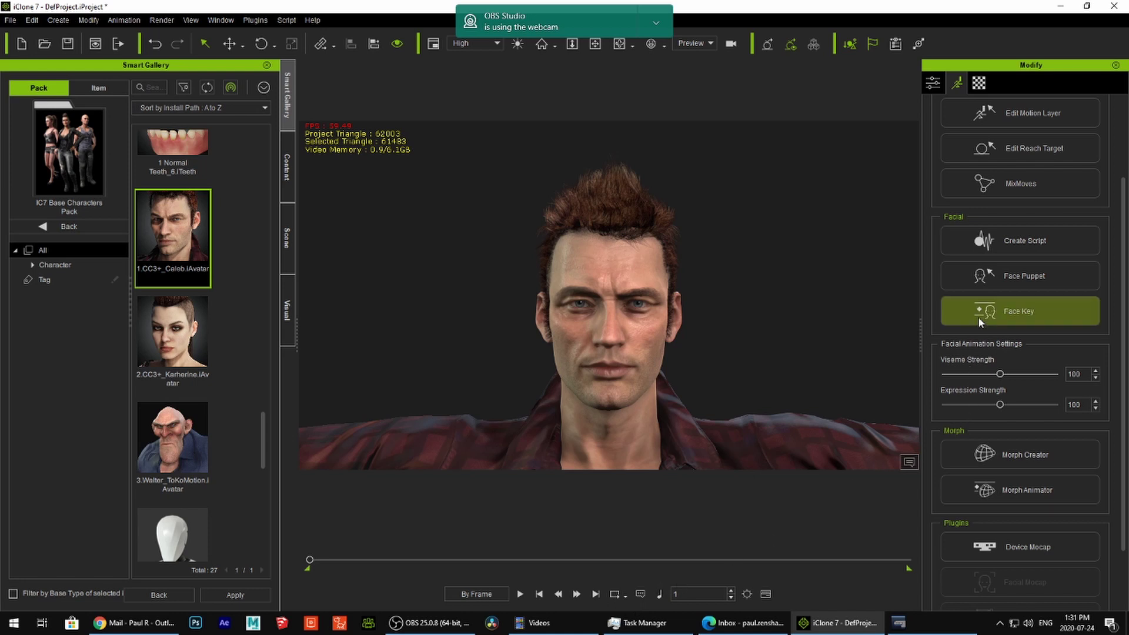
Record a new 13.36-second microphone take via Create Script > Record Voice
click(979, 241)
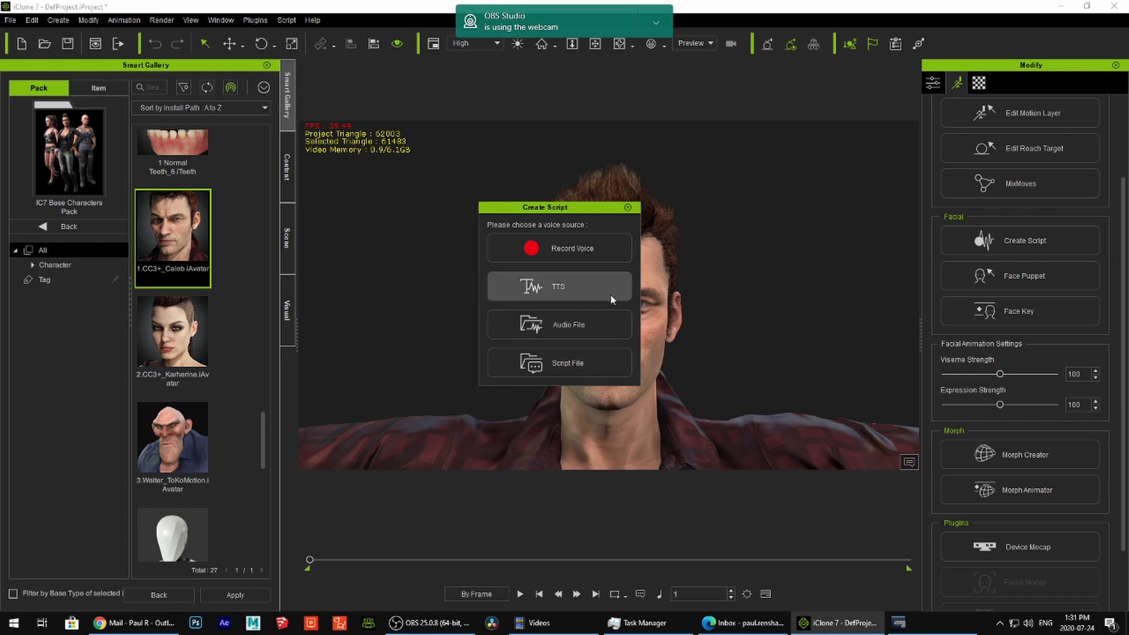
click(571, 248)
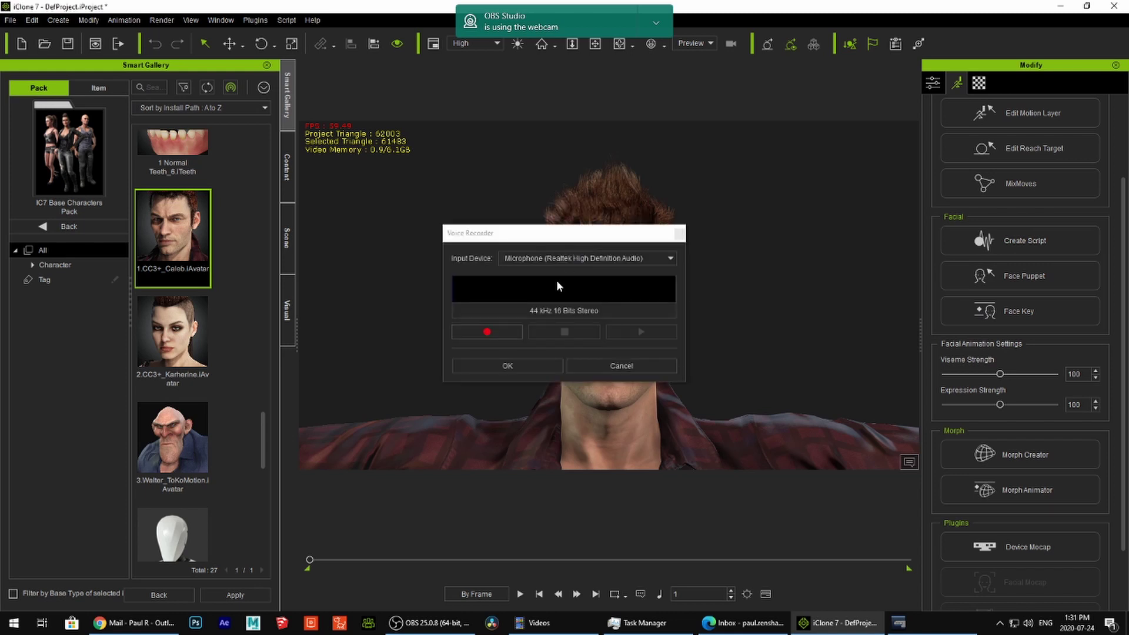
click(503, 332)
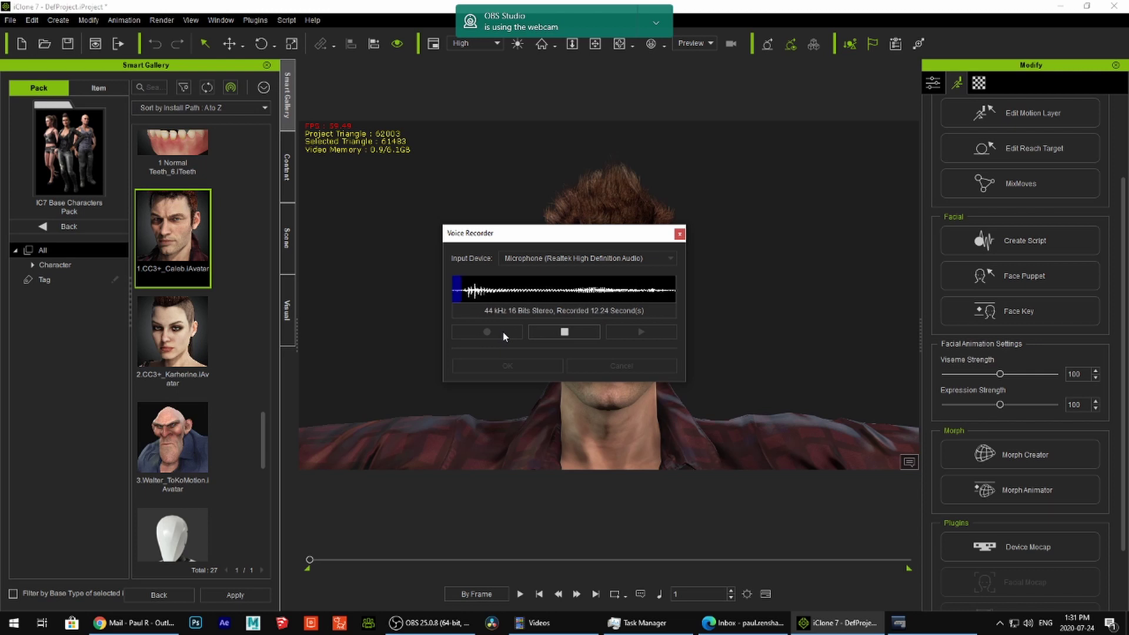
click(543, 332)
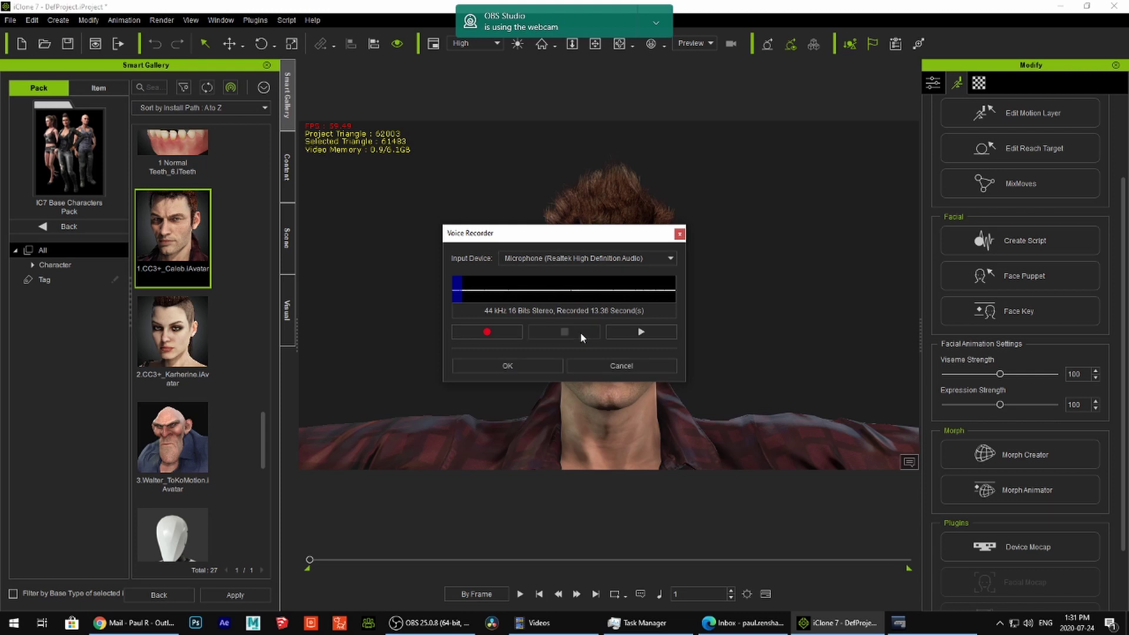
Accept the new voice take and play the lip-sync animation, pausing at frame 728
click(531, 363)
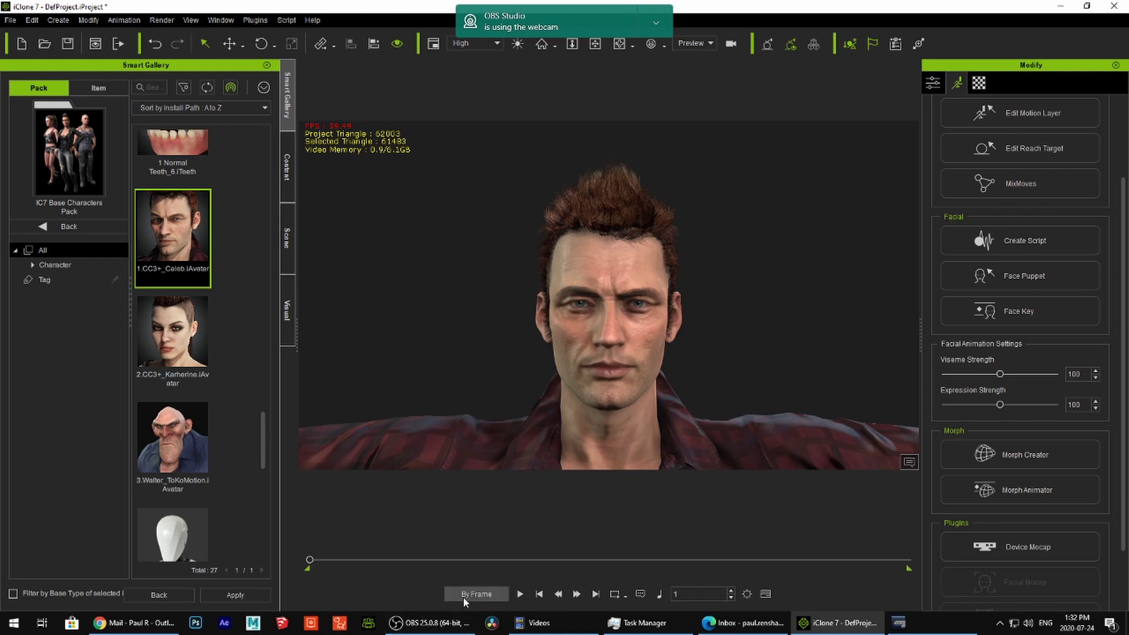
click(519, 593)
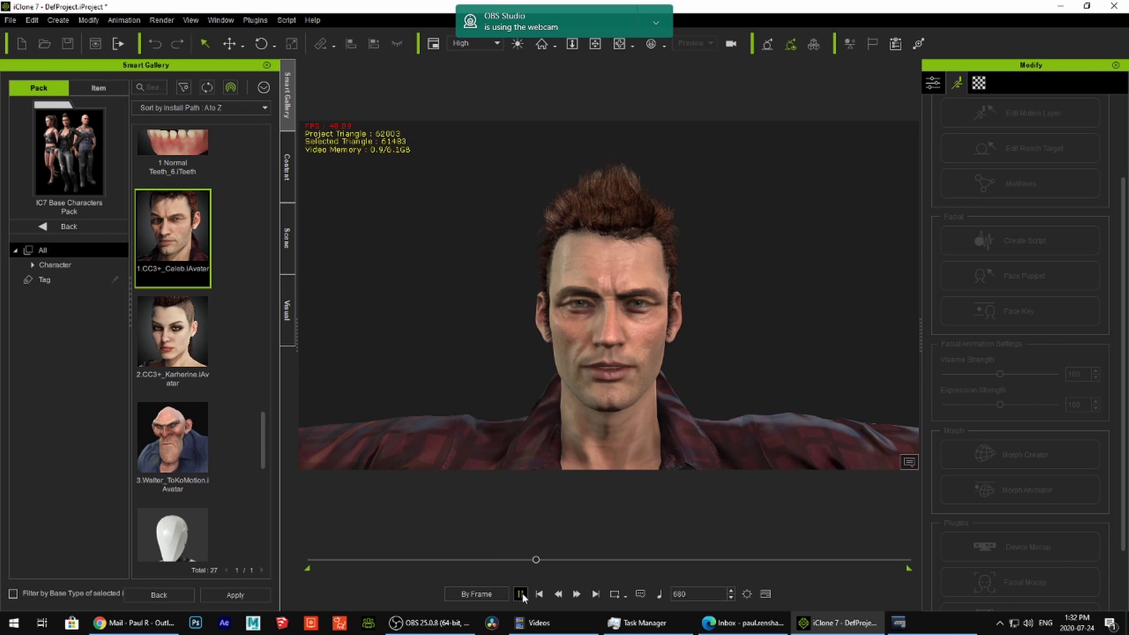
click(520, 594)
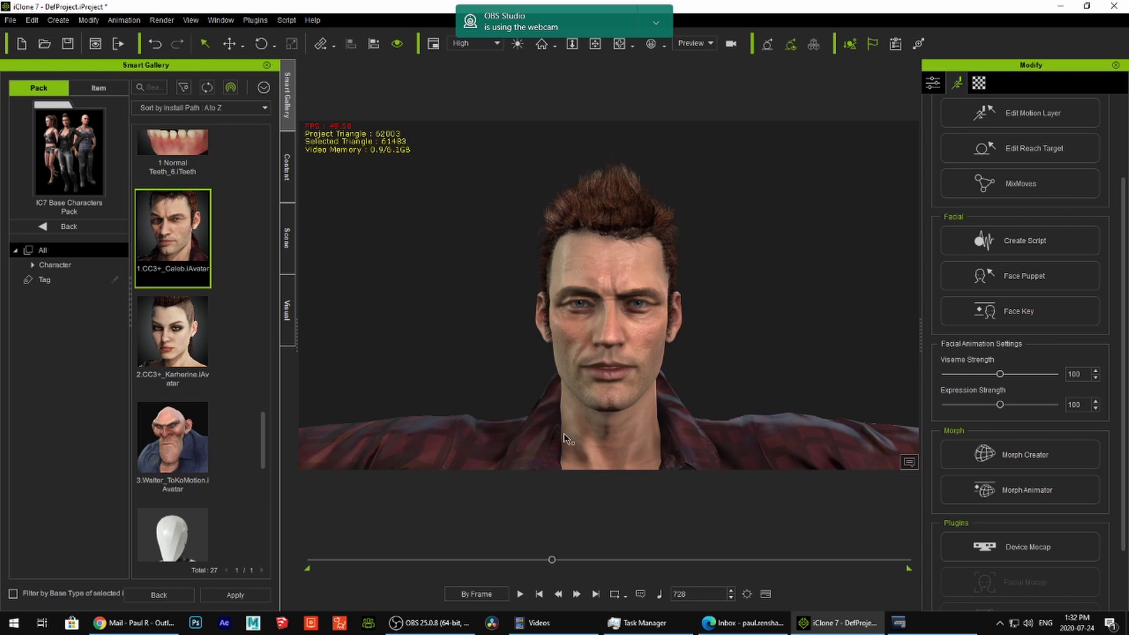
Zoom out and frame Caleb so his full T-posed body is centred in view
scroll(567, 431, down, 6)
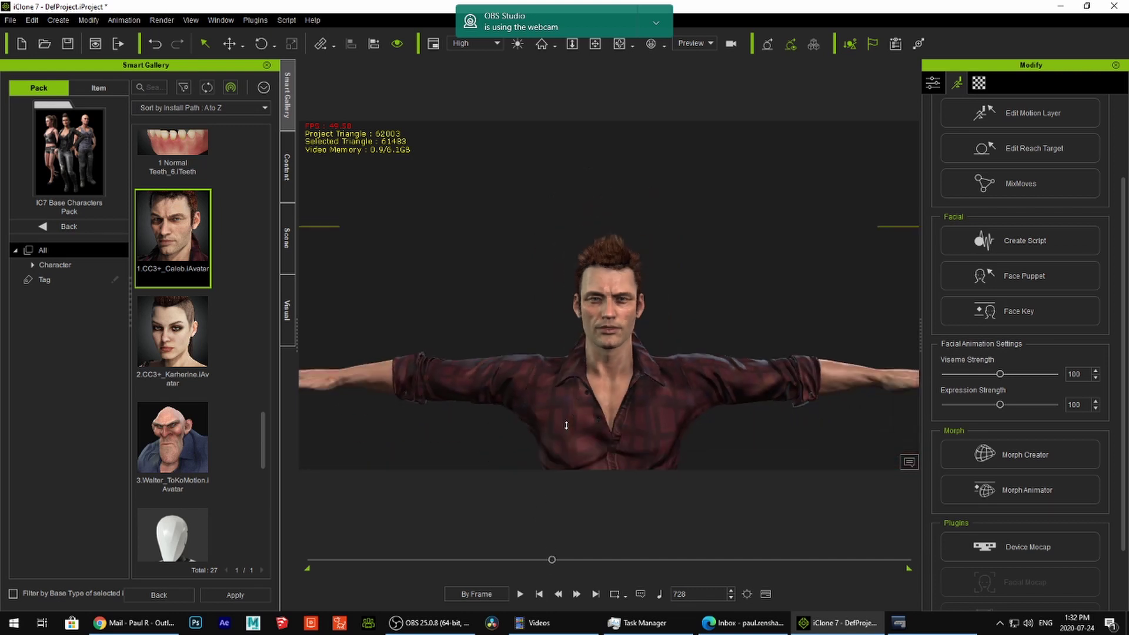
scroll(566, 425, down, 3)
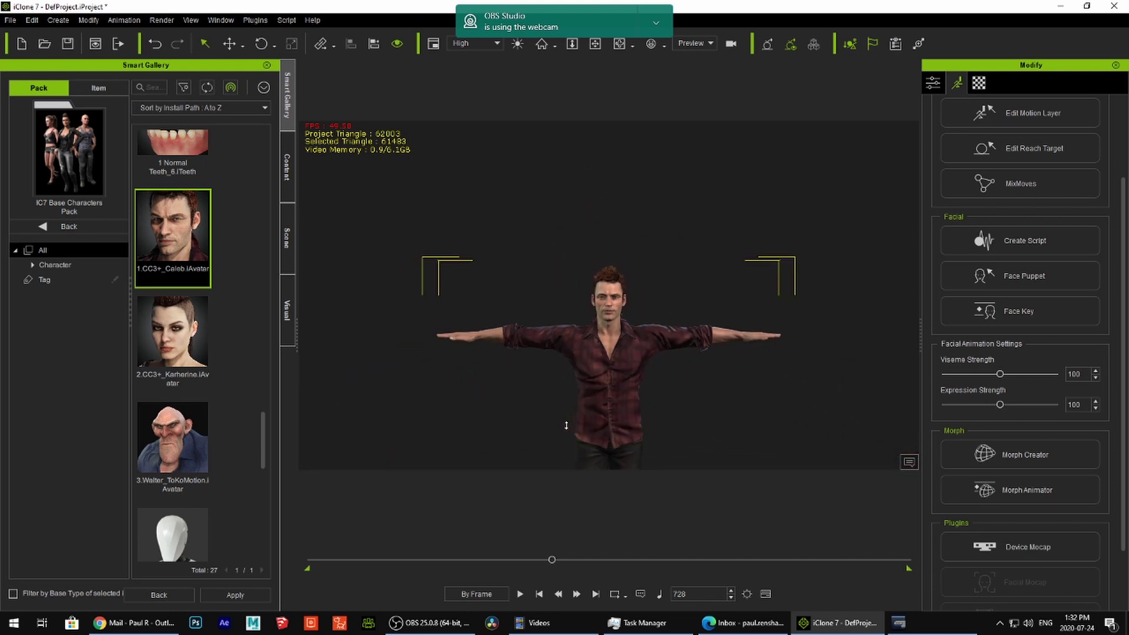
scroll(595, 431, down, 4)
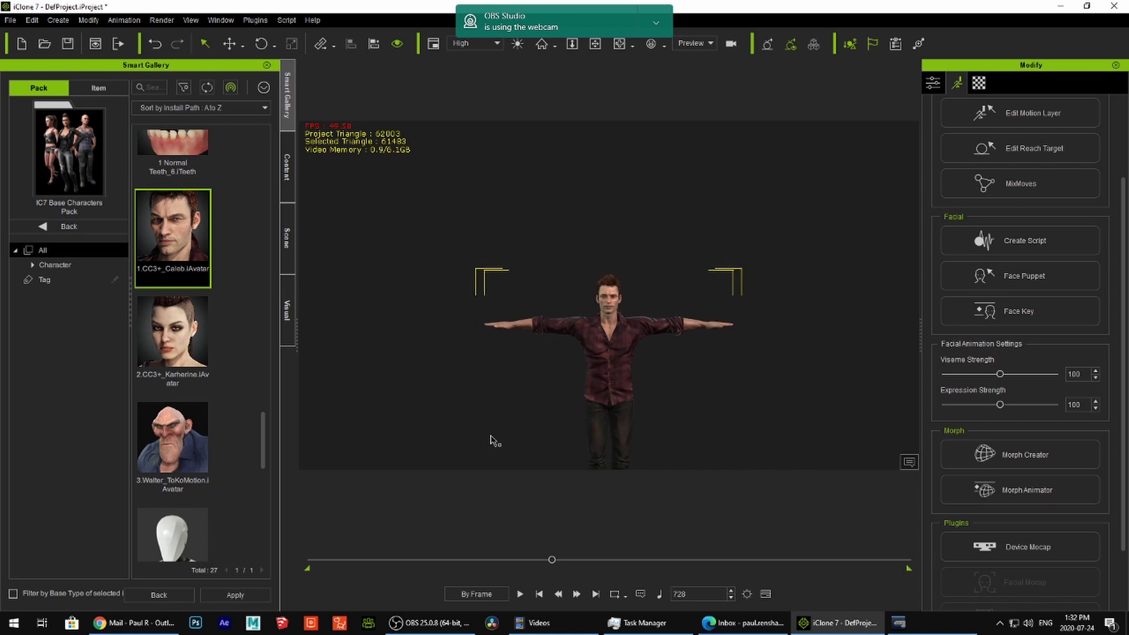
key(z)
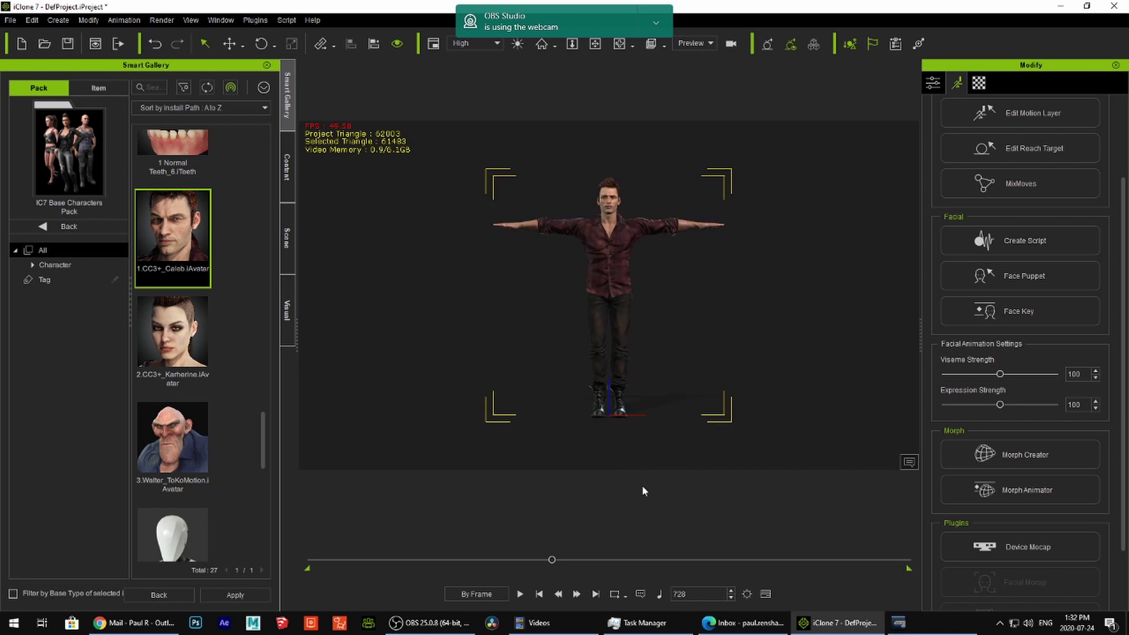
scroll(973, 411, down, 2)
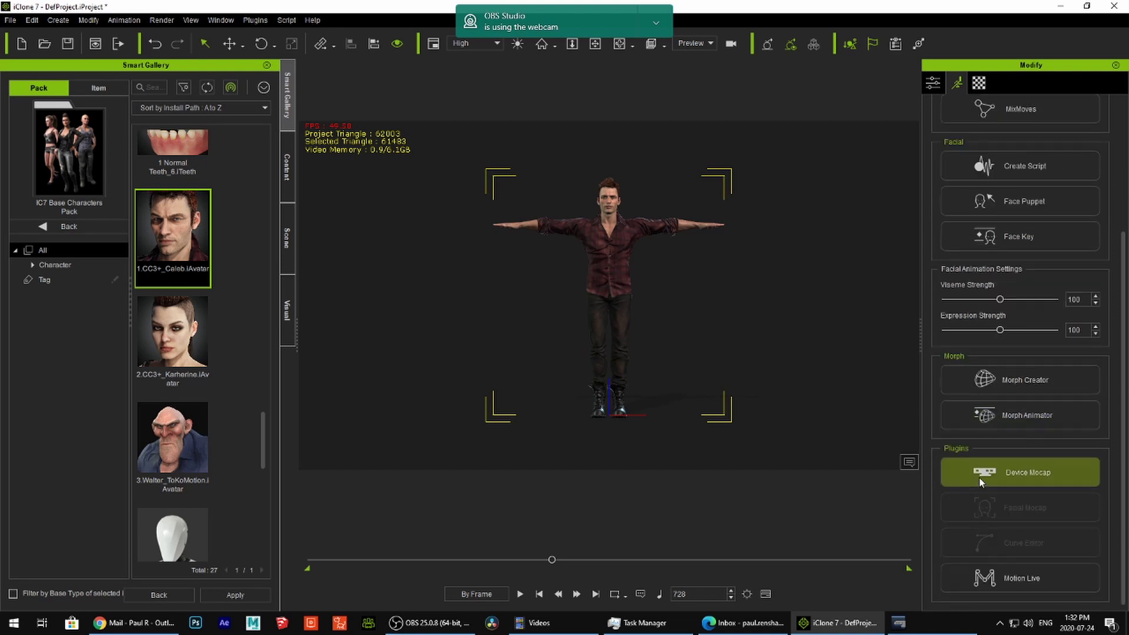
click(976, 579)
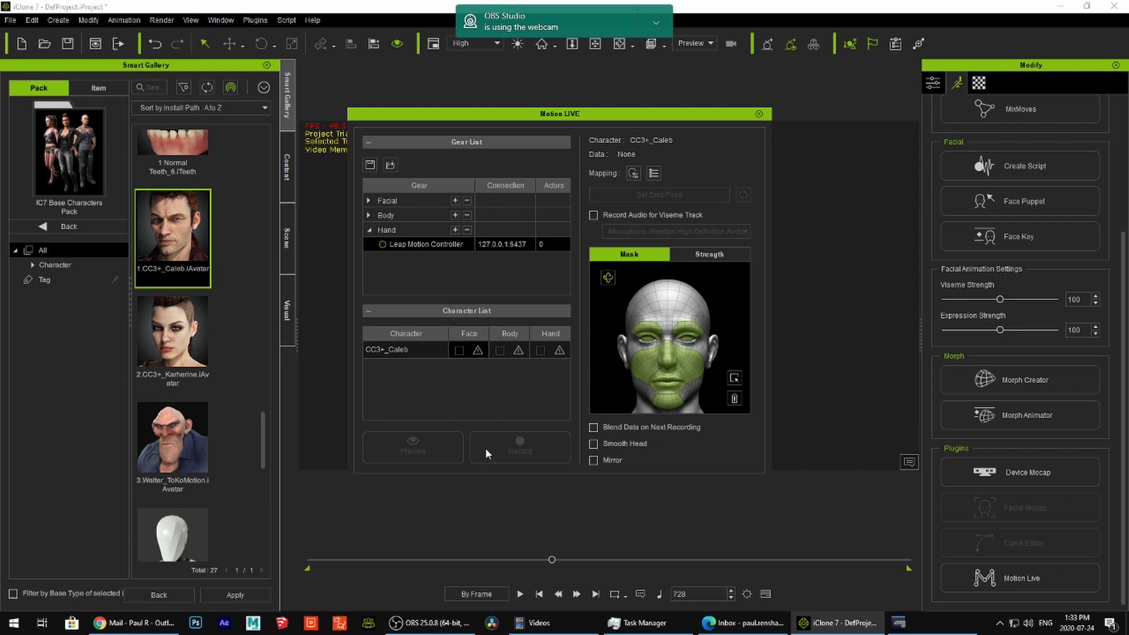
click(759, 114)
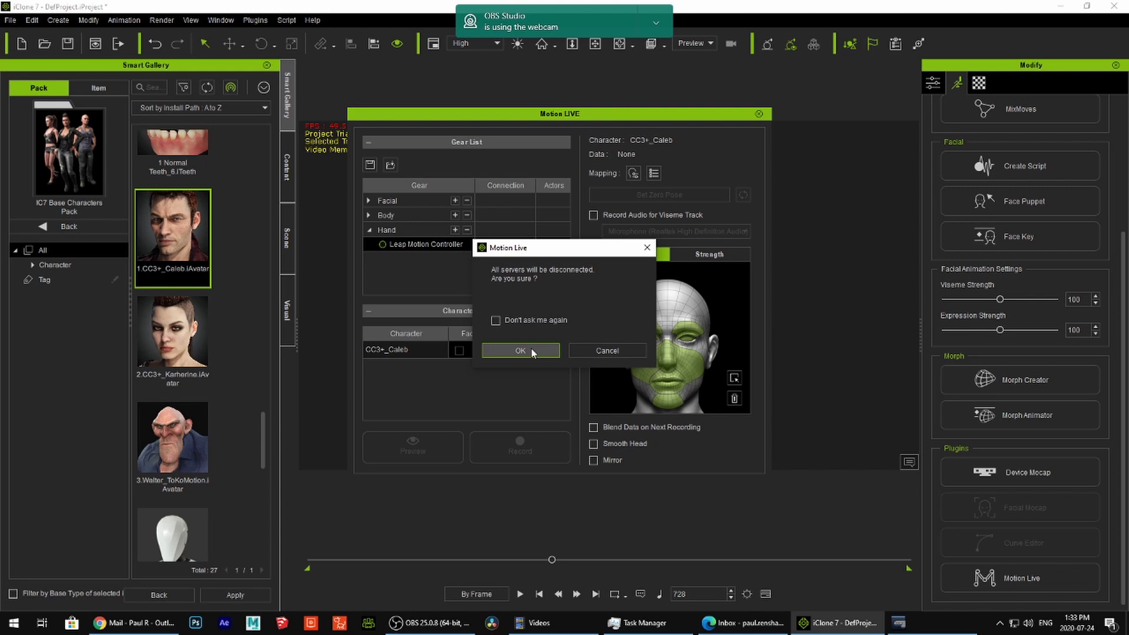
click(545, 350)
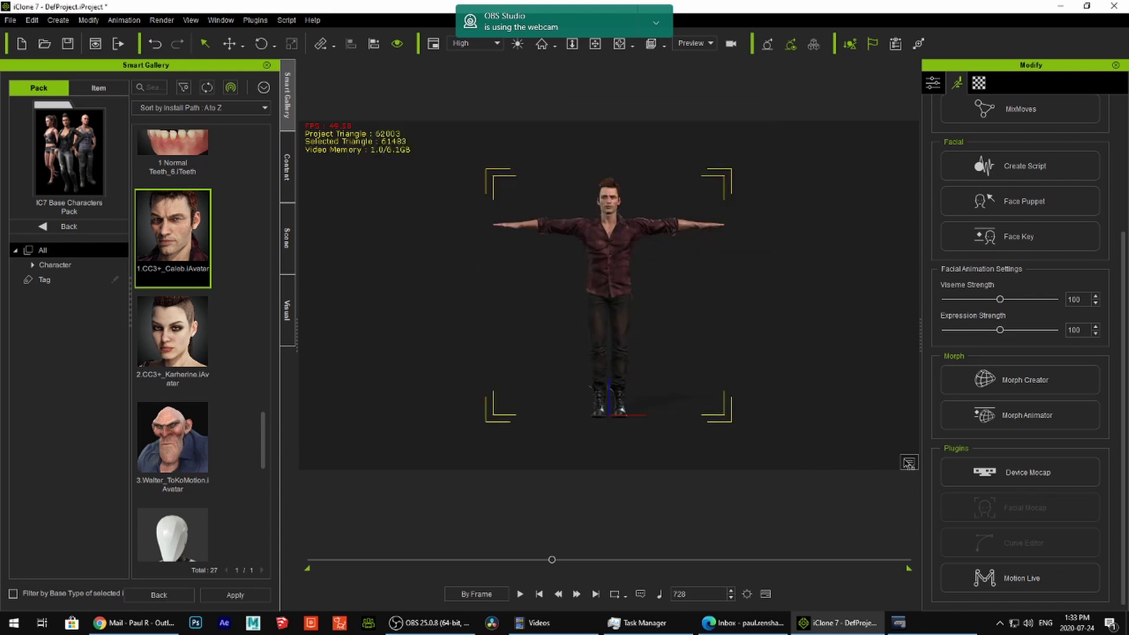
Open the Device Mocap console, connect to the Local server, and move it aside
click(994, 475)
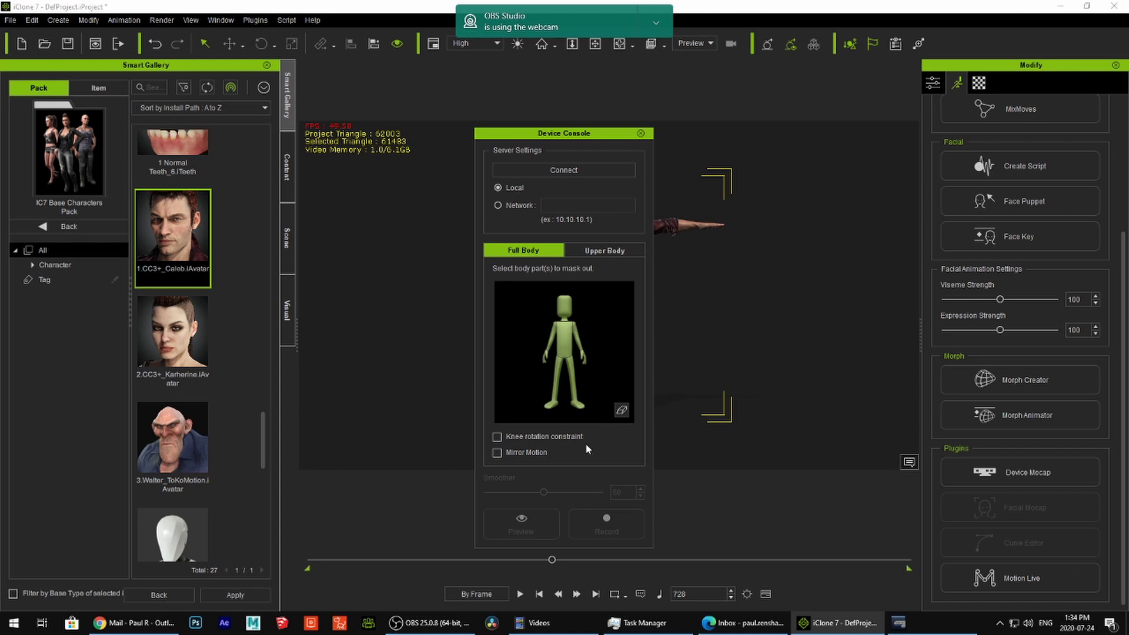
click(569, 170)
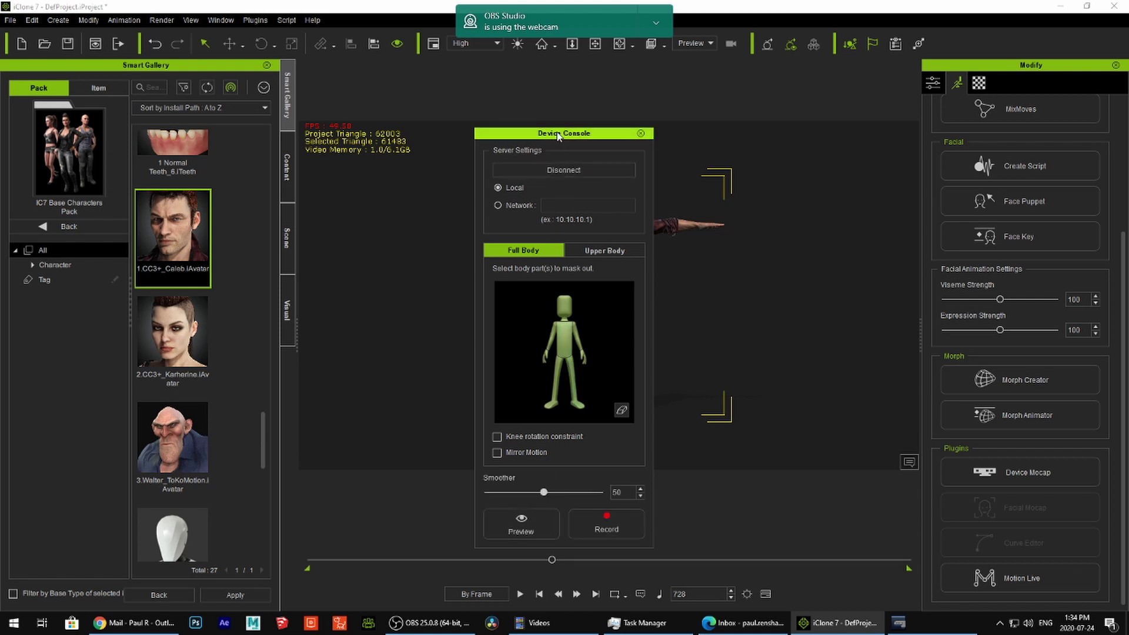
drag(561, 134, 159, 180)
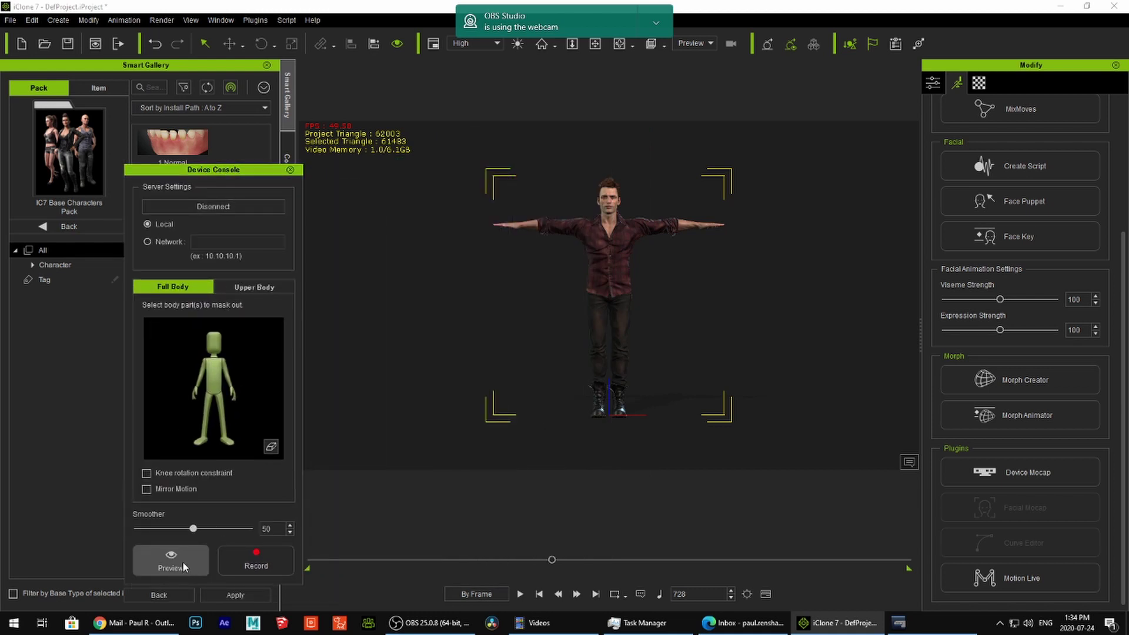
Record live mocap body motion onto Caleb up to frame 1800, then play it back
click(259, 558)
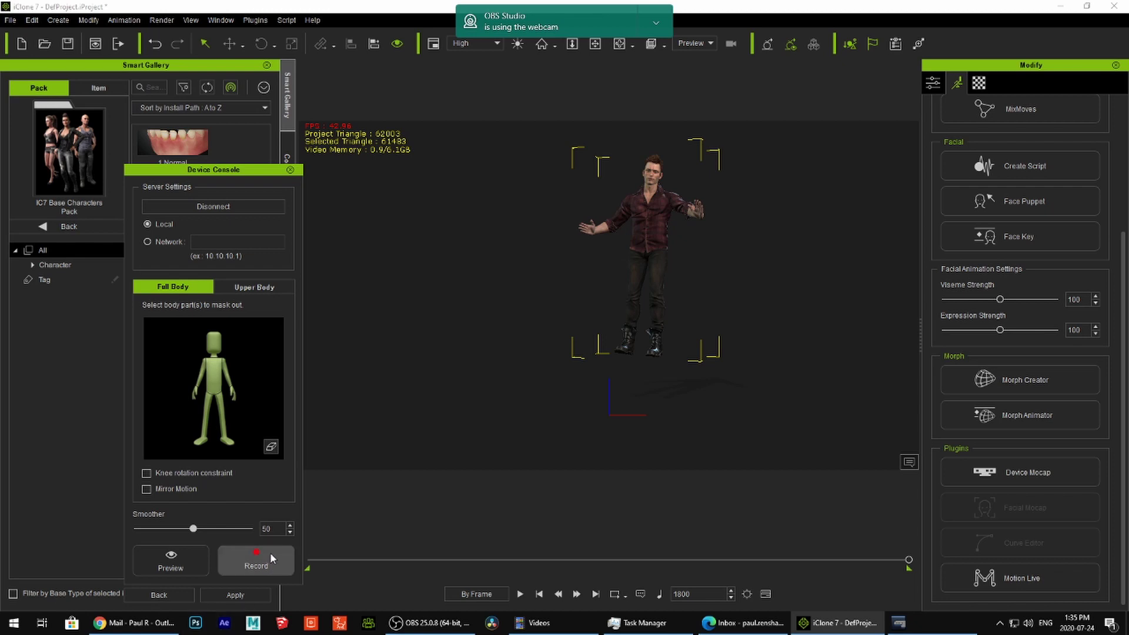
drag(231, 170, 148, 163)
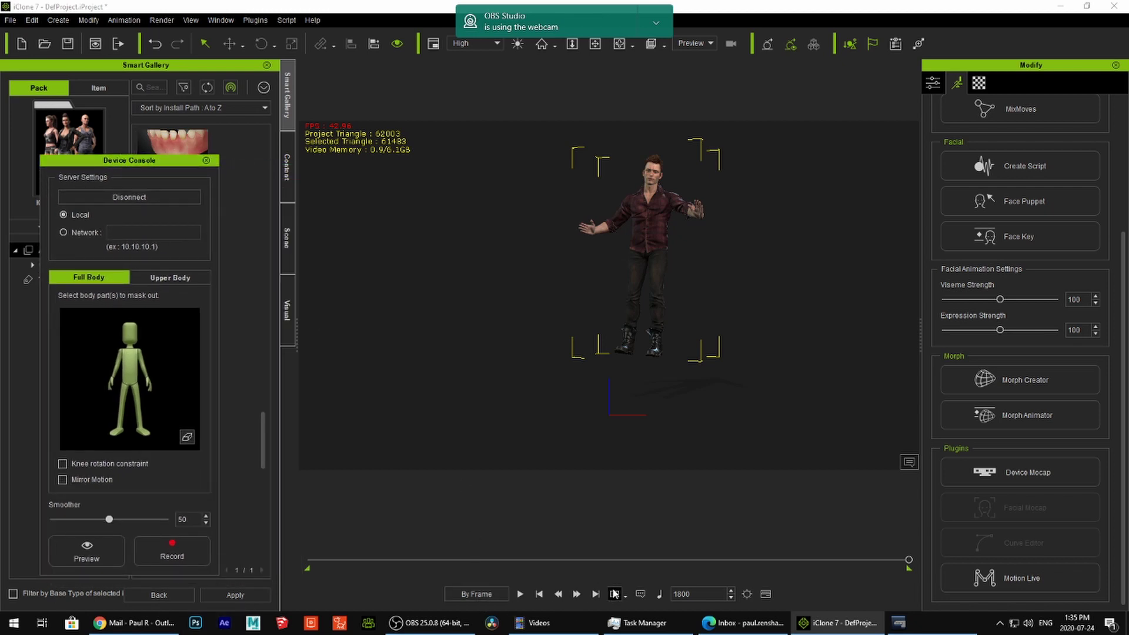
click(520, 595)
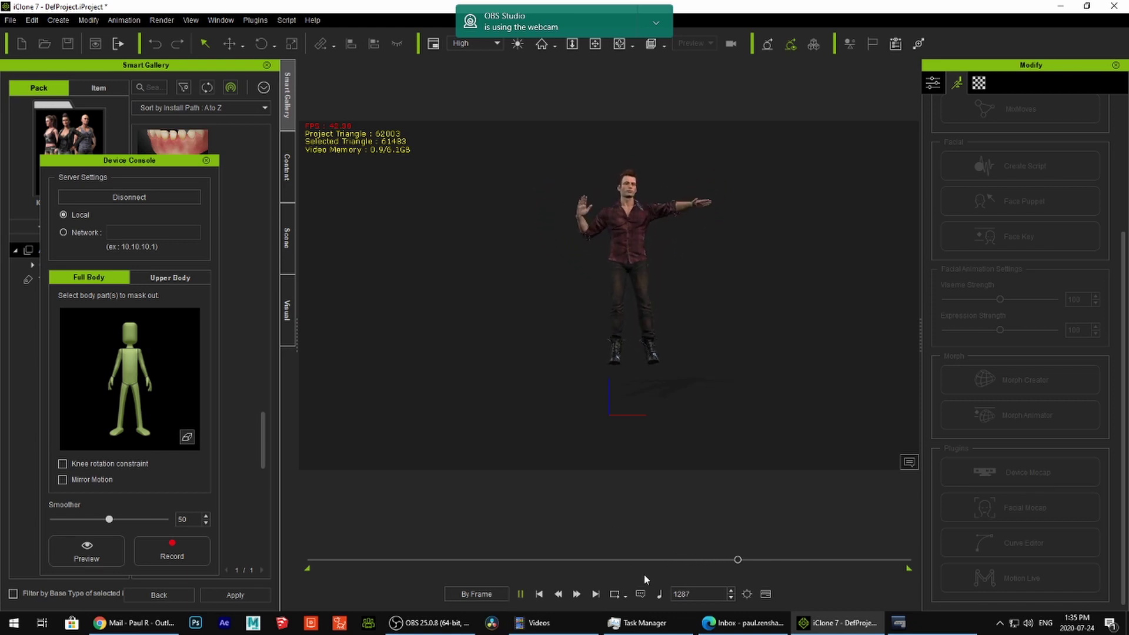
Pause the mocap playback at frame 1496, leaving Caleb's arms outstretched mid-gesture
click(521, 594)
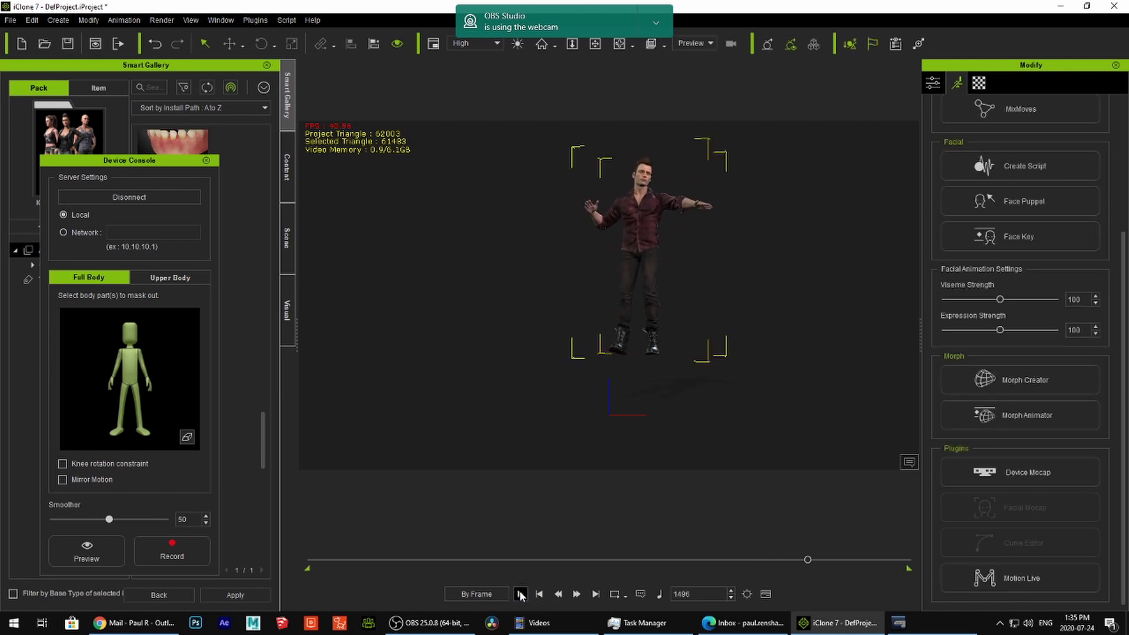